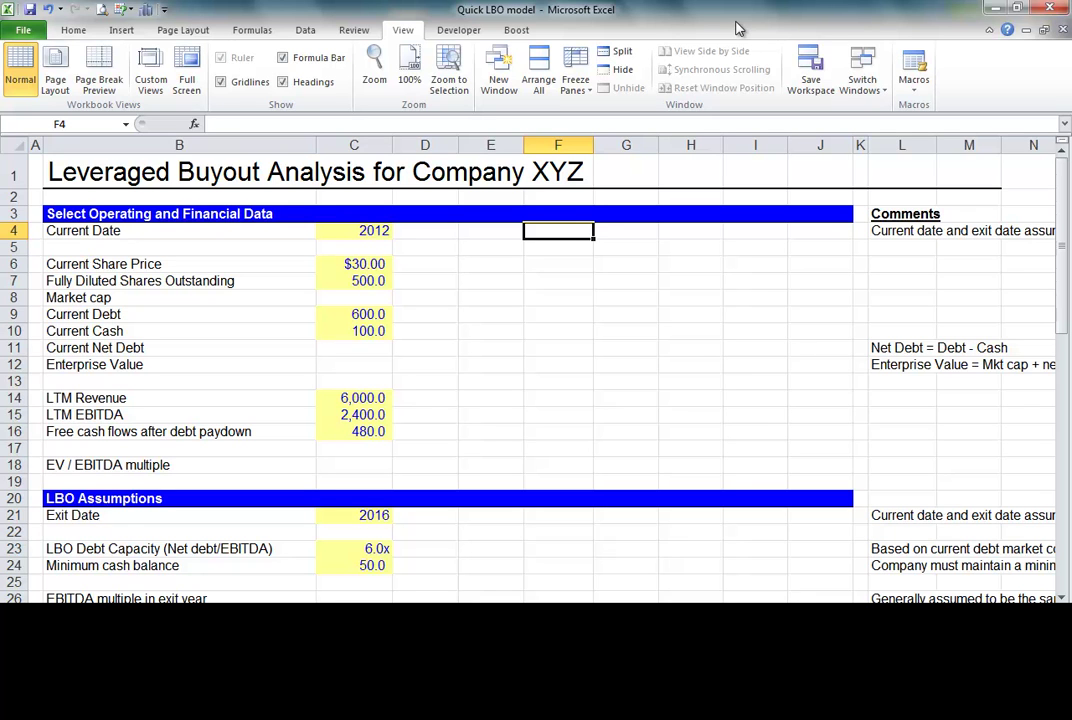
Step: Review the 2012 current date, the comments column and the input values down the sheet
{"action": "key", "text": "Left"}
{"action": "key", "text": "Left"}
{"action": "key", "text": "Left"}
{"action": "key", "text": "Left"}
{"action": "key", "text": "Left"}
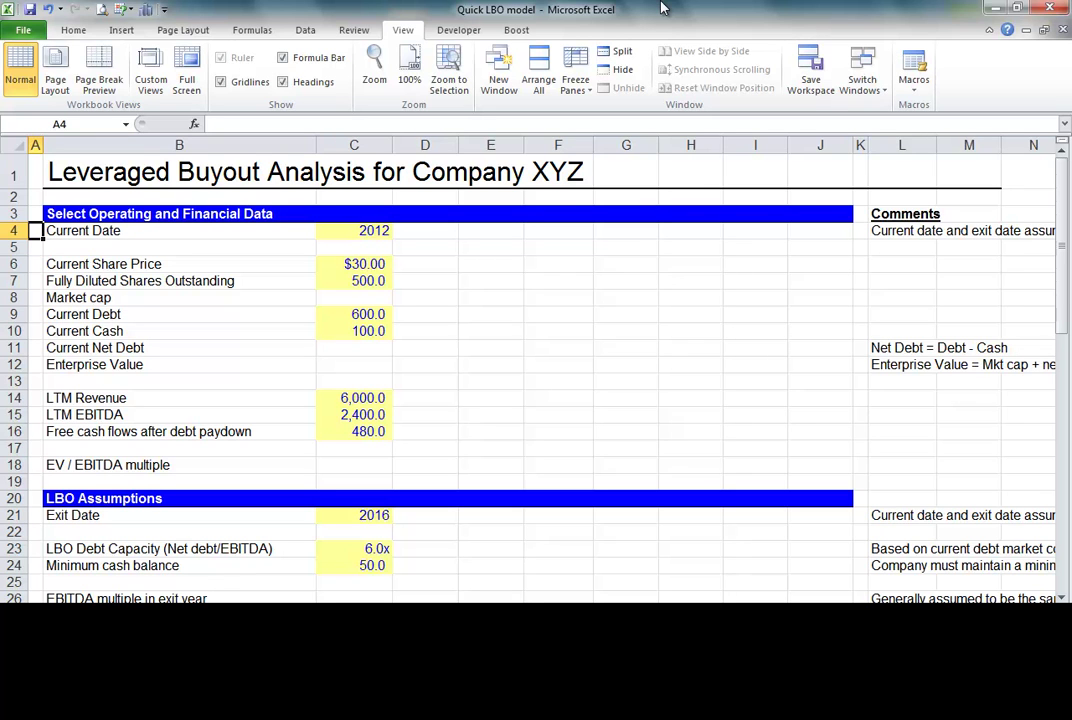
{"action": "key", "text": "Right"}
{"action": "key", "text": "Right"}
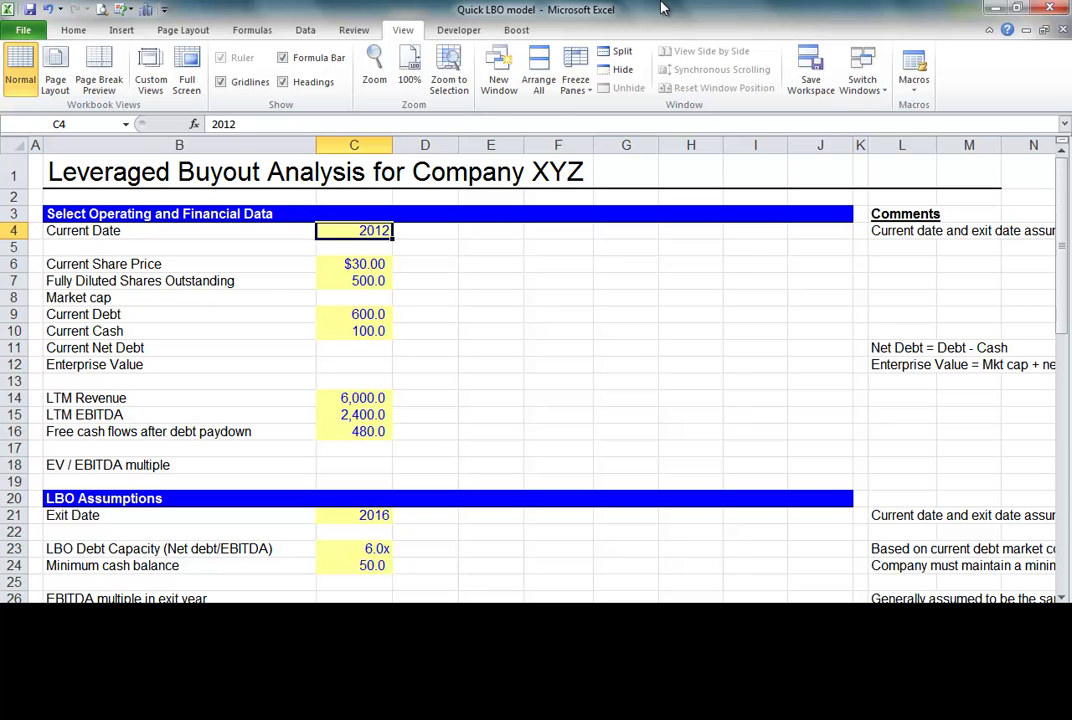
{"action": "key", "text": "Left"}
{"action": "key", "text": "Right"}
{"action": "left_click", "coordinate": [902, 146]}
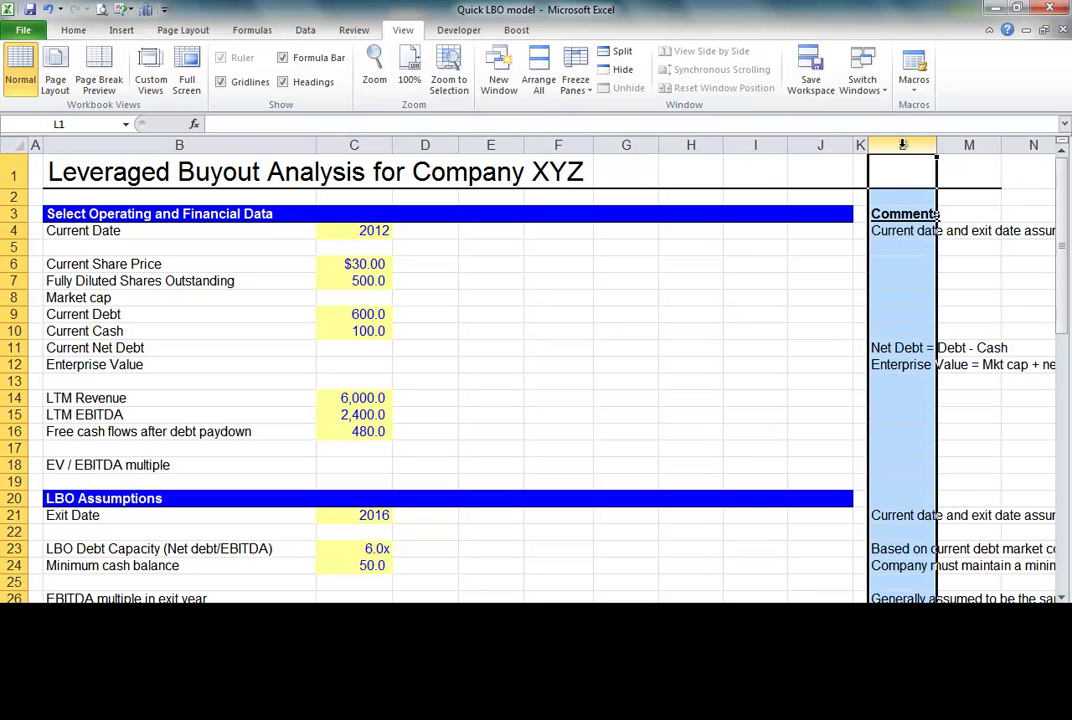
{"action": "left_click", "coordinate": [903, 231]}
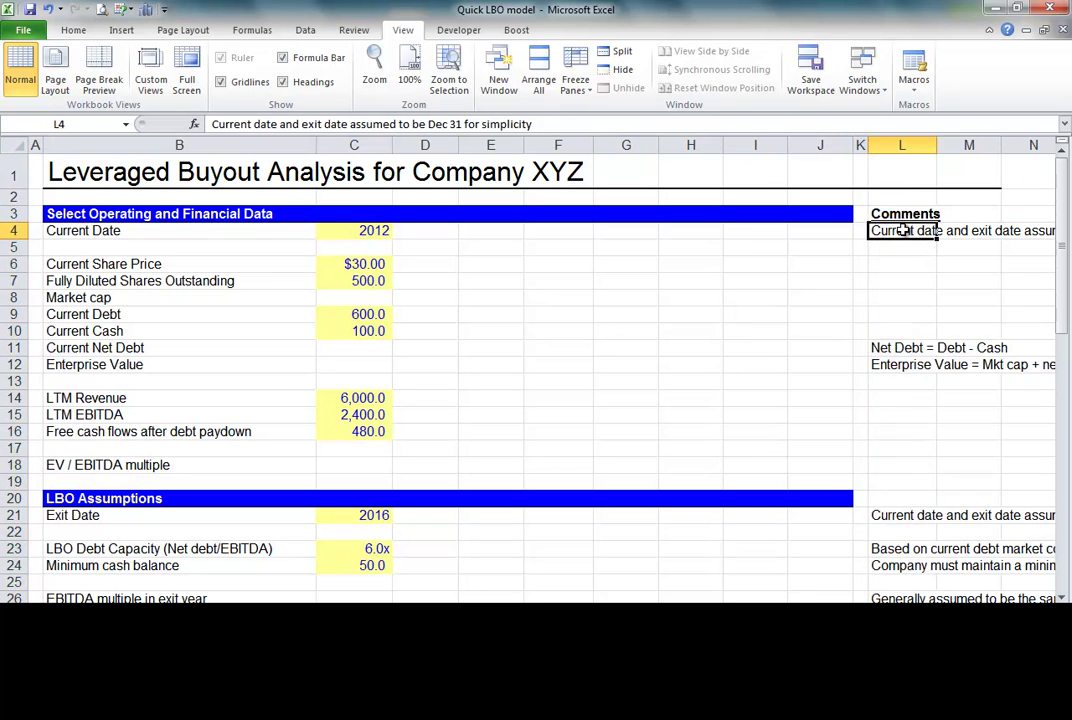
{"action": "left_click", "coordinate": [364, 230]}
{"action": "key", "text": "Down"}
{"action": "key", "text": "Down"}
{"action": "key", "text": "Down"}
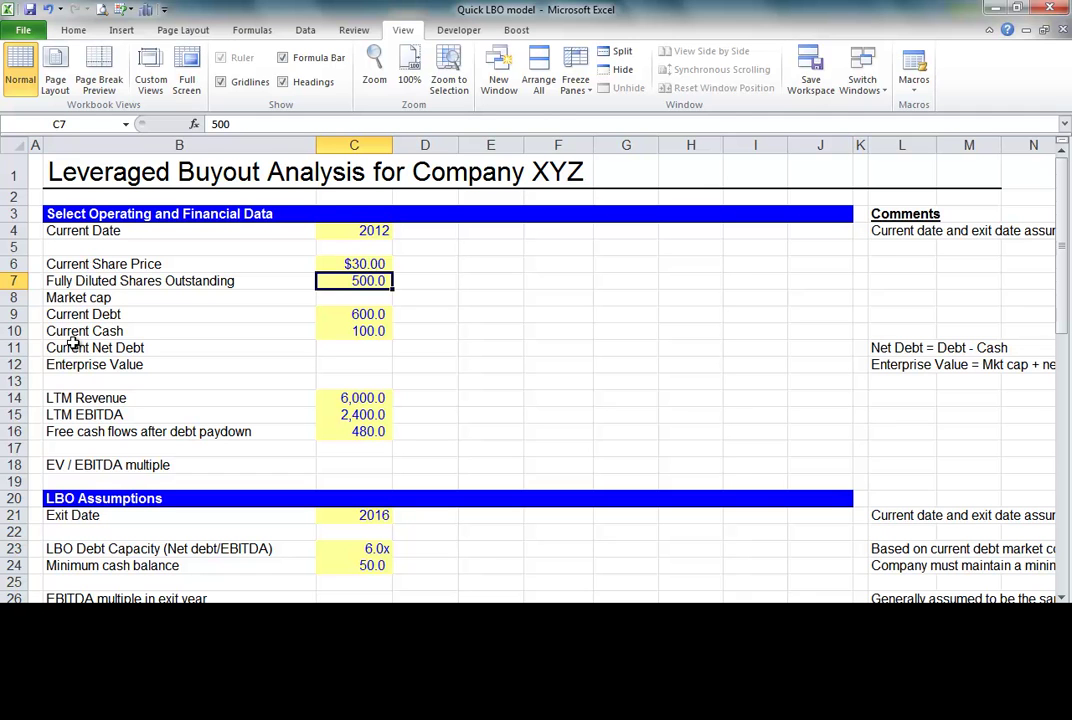
{"action": "key", "text": "Down"}
{"action": "key", "text": "Down"}
{"action": "key", "text": "Down"}
{"action": "key", "text": "Down"}
{"action": "key", "text": "Down"}
{"action": "key", "text": "Down"}
{"action": "key", "text": "Down"}
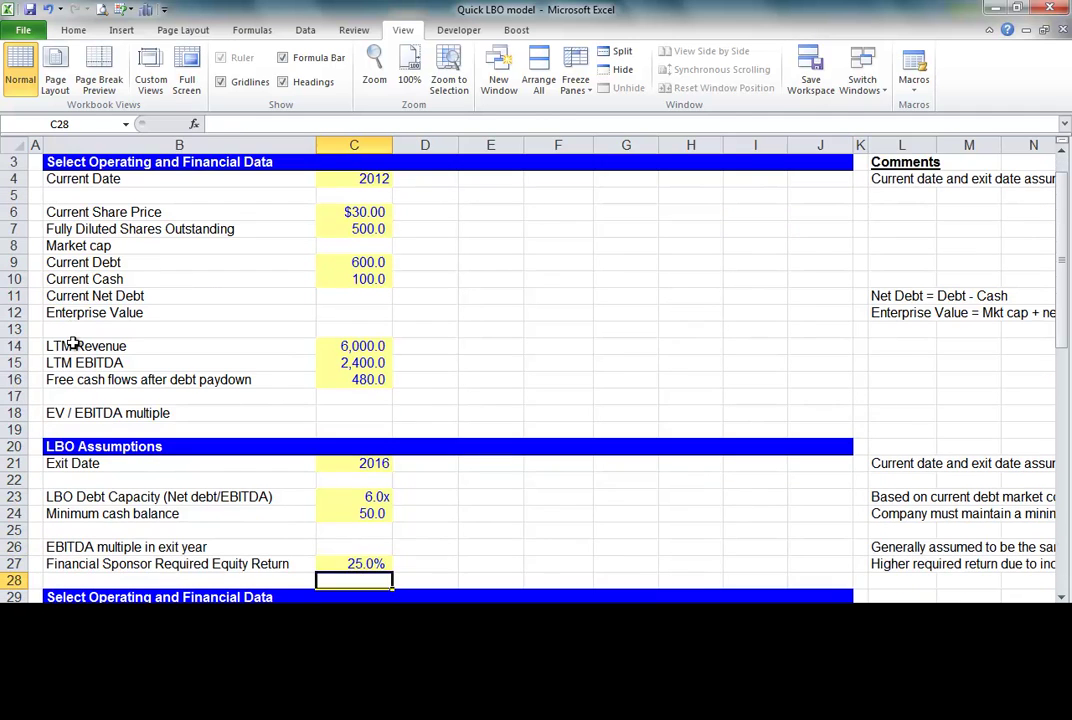
{"action": "key", "text": "Down"}
{"action": "key", "text": "Down"}
{"action": "key", "text": "Down"}
{"action": "key", "text": "Down"}
{"action": "key", "text": "Down"}
{"action": "key", "text": "Down"}
{"action": "key", "text": "Down"}
{"action": "key", "text": "Down"}
{"action": "key", "text": "Down"}
{"action": "key", "text": "Down"}
{"action": "key", "text": "Down"}
{"action": "key", "text": "Down"}
{"action": "key", "text": "Down"}
{"action": "key", "text": "Down"}
{"action": "key", "text": "Down"}
{"action": "key", "text": "Down"}
{"action": "key", "text": "Down"}
{"action": "key", "text": "Down"}
{"action": "key", "text": "Down"}
{"action": "key", "text": "Down"}
{"action": "key", "text": "Down"}
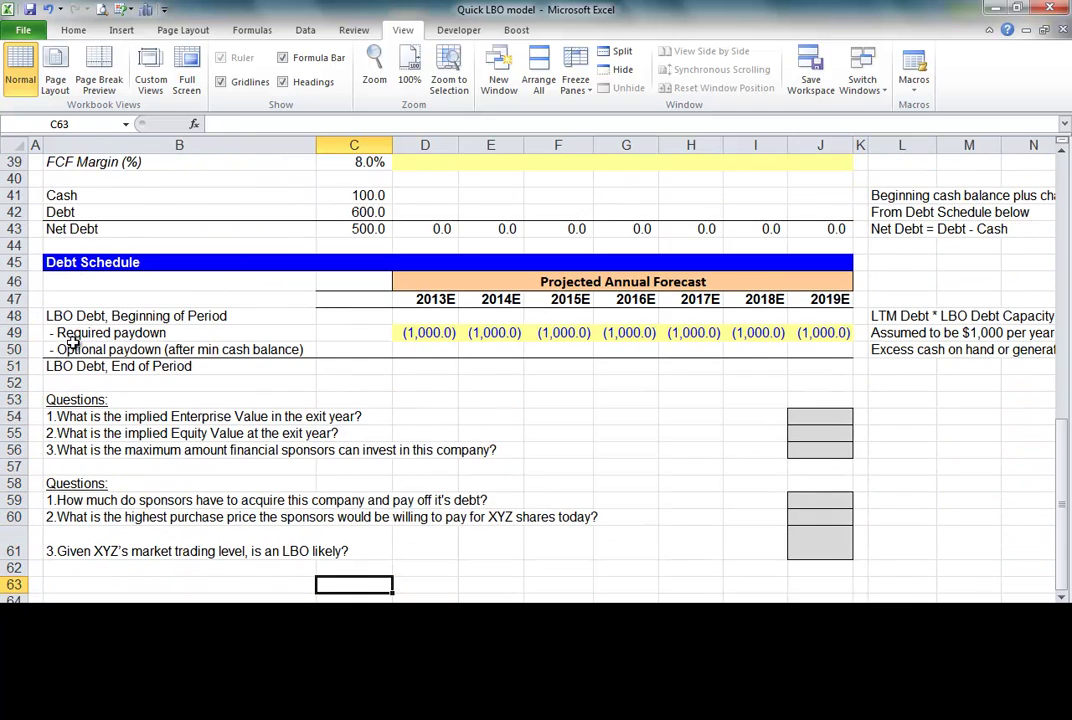
{"action": "key", "text": "Down"}
Step: Highlight the Enterprise Value question rows, then return to the share price input
{"action": "left_click", "coordinate": [103, 414]}
{"action": "key", "text": "shift+space"}
{"action": "key", "text": "shift+Down"}
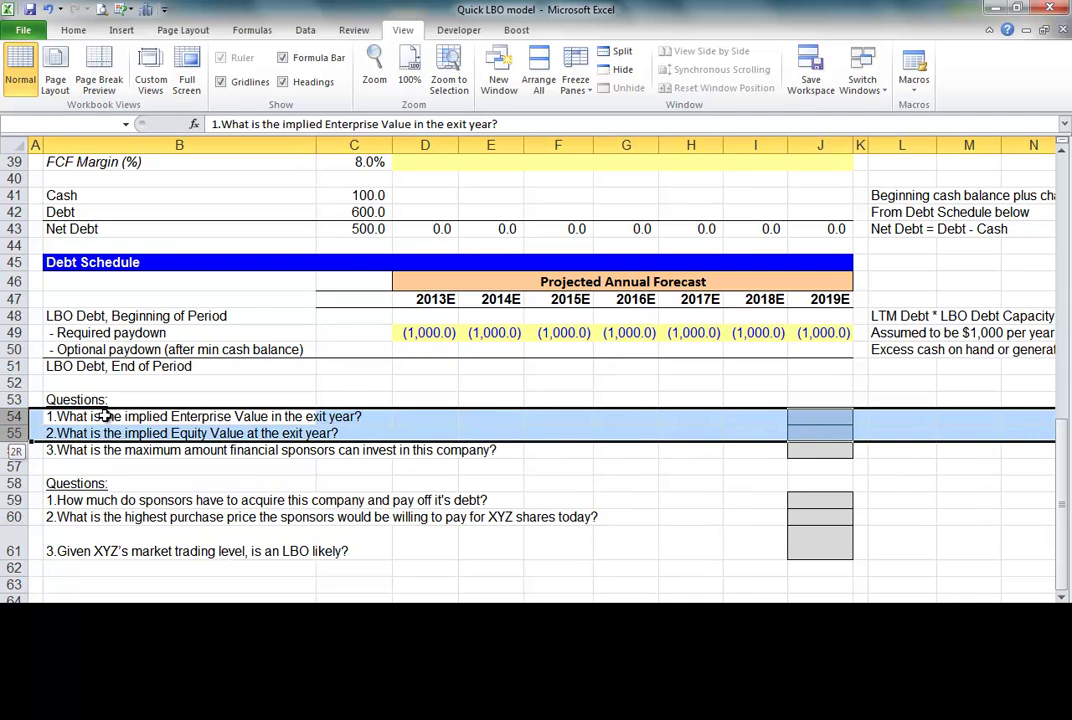
{"action": "key", "text": "shift+Down"}
{"action": "key", "text": "shift+Down"}
{"action": "key", "text": "shift+Down"}
{"action": "key", "text": "shift+Down"}
{"action": "key", "text": "shift+Down"}
{"action": "key", "text": "shift+Down"}
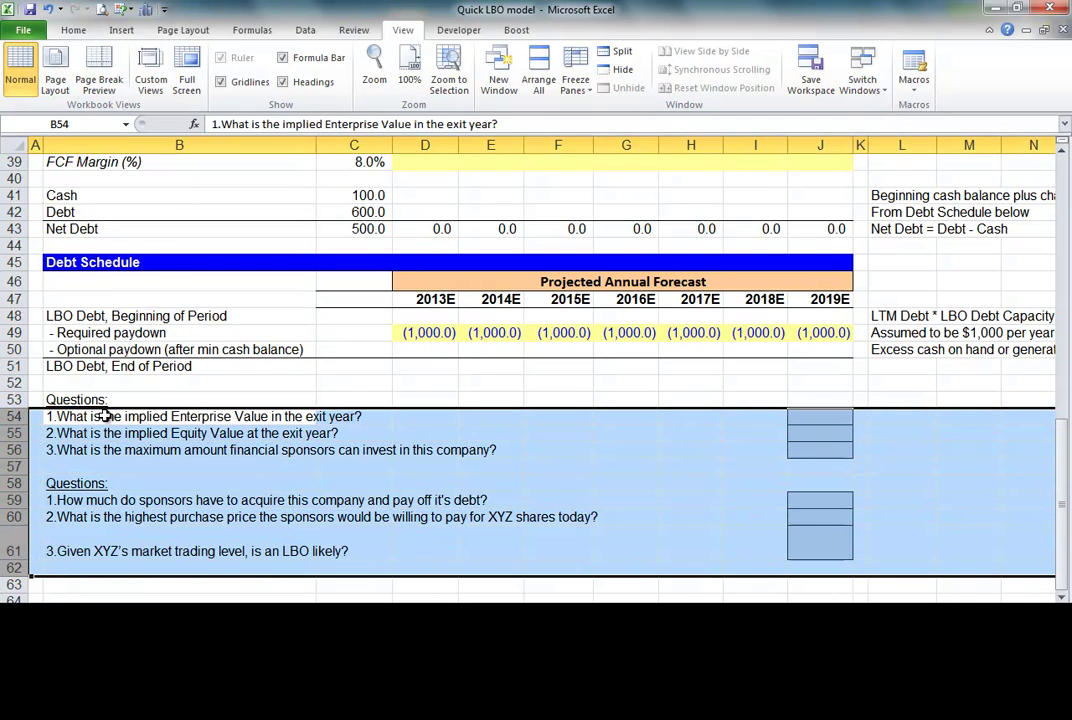
{"action": "key", "text": "ctrl+Home"}
{"action": "key", "text": "Down"}
{"action": "key", "text": "Down"}
{"action": "key", "text": "Down"}
{"action": "key", "text": "Right"}
{"action": "key", "text": "Right"}
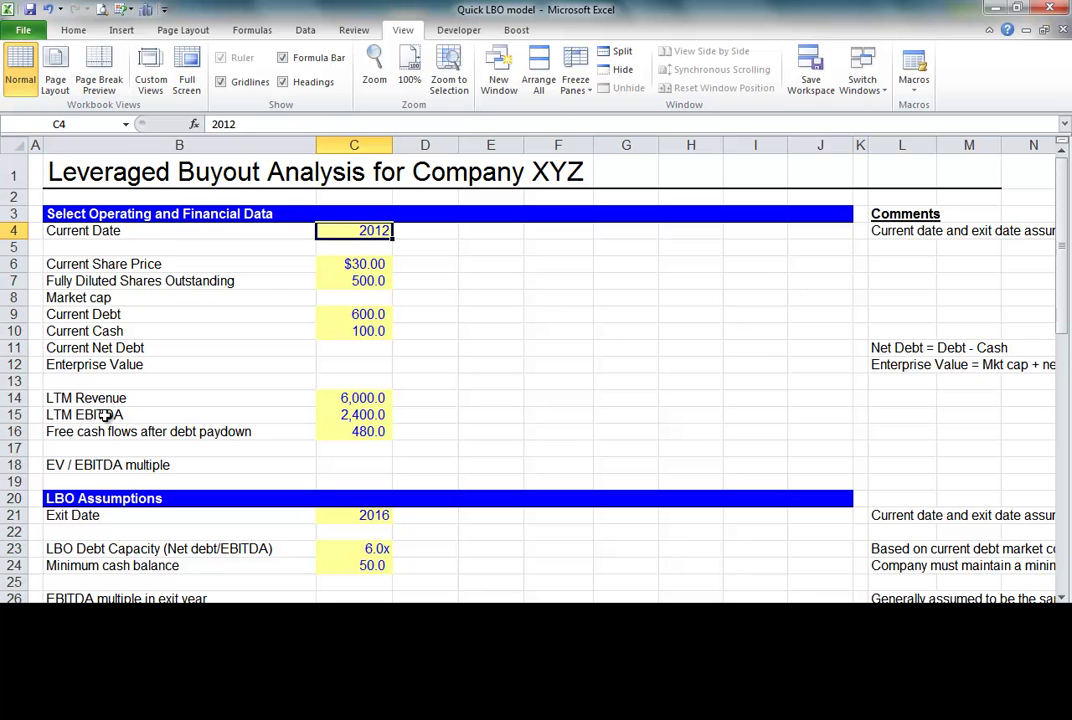
{"action": "key", "text": "Down"}
{"action": "key", "text": "Down"}
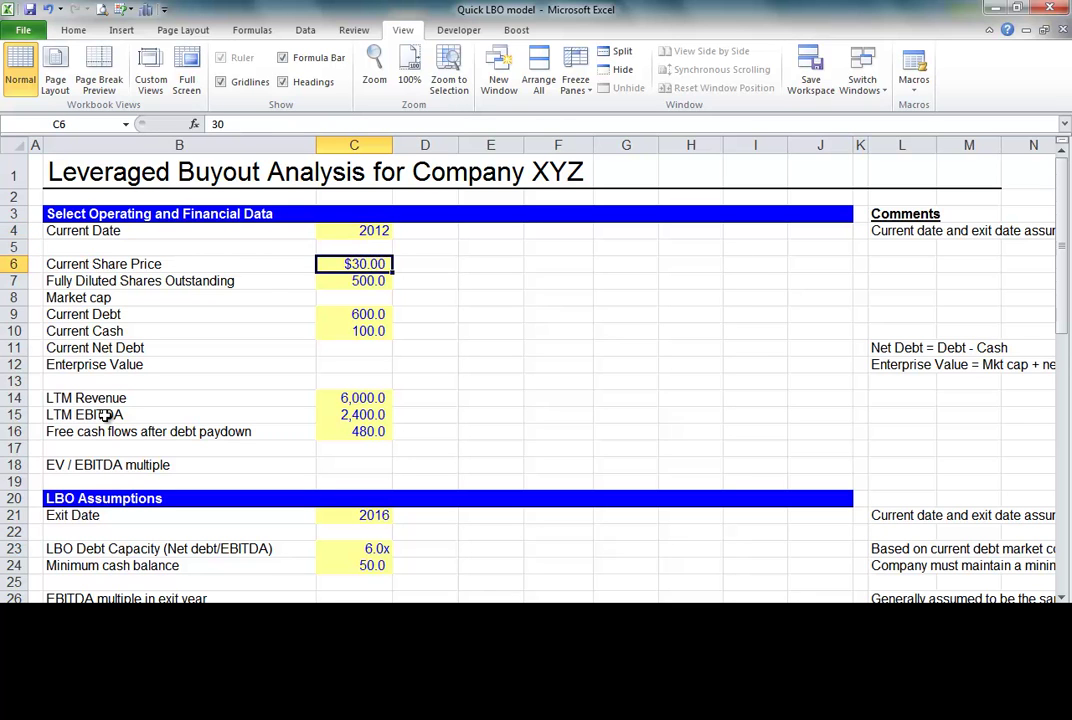
Step: Enter Market cap in C8 as =C6*C7, giving 15,000.0
{"action": "key", "text": "Down"}
{"action": "key", "text": "Down"}
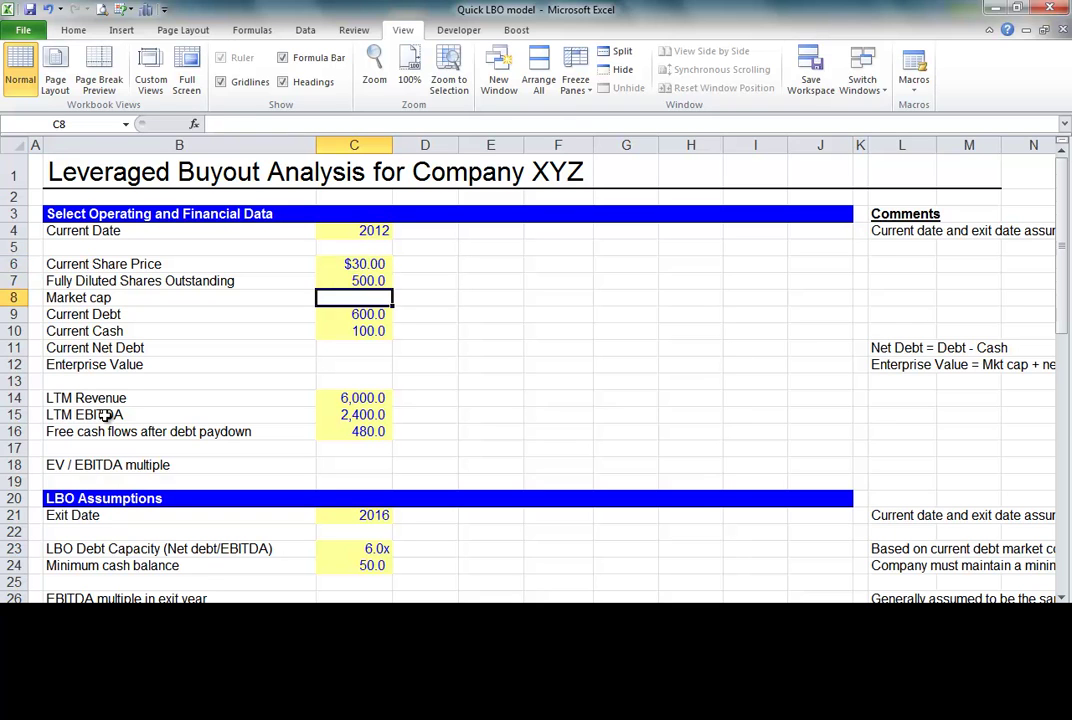
{"action": "type", "text": "="}
{"action": "key", "text": "Up"}
{"action": "key", "text": "Up"}
{"action": "type", "text": "*"}
{"action": "key", "text": "Up"}
{"action": "key", "text": "ctrl+Return"}
{"action": "key", "text": "Down"}
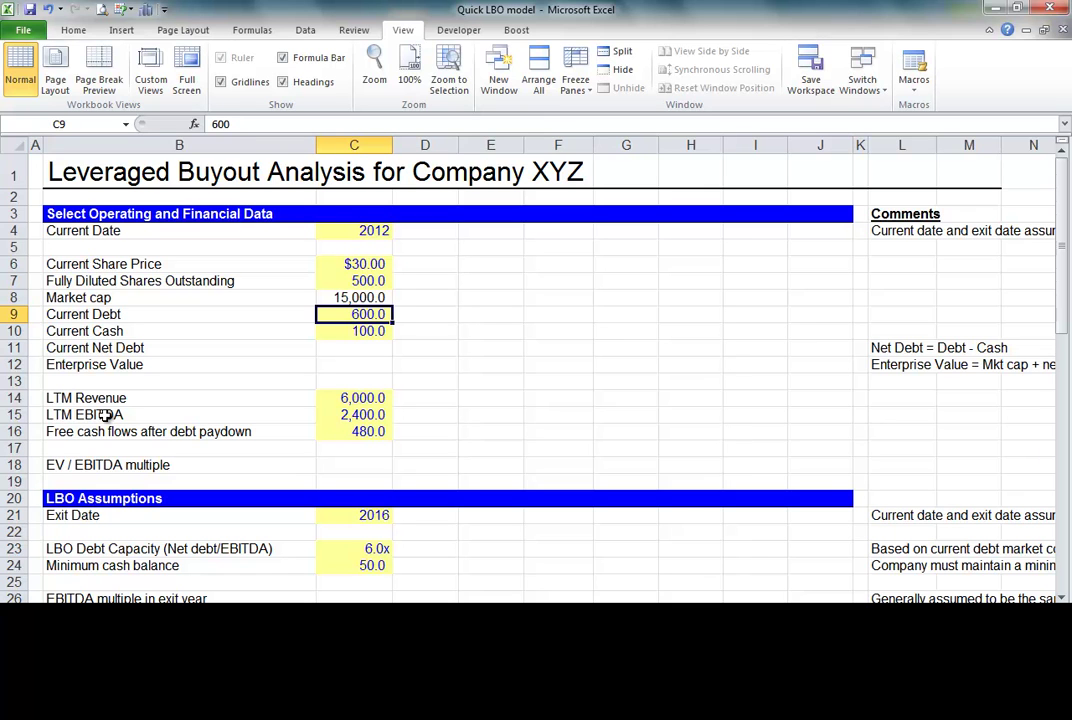
{"action": "key", "text": "Down"}
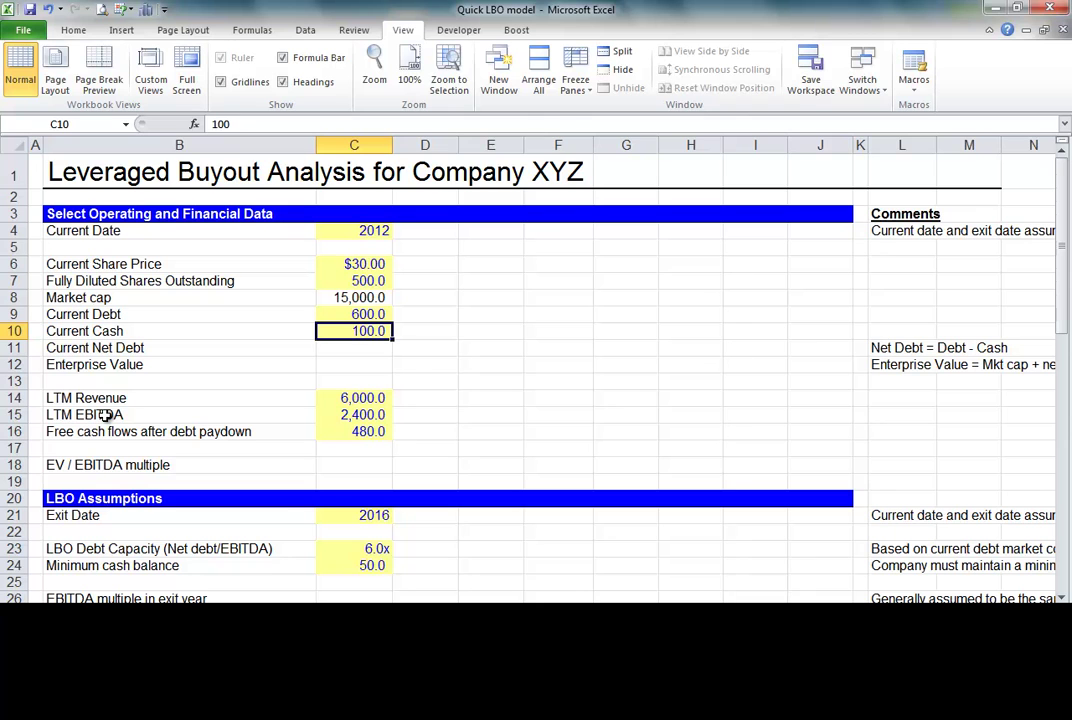
Step: Calculate Current Net Debt in C11 as =C9-C10, showing 500.0
{"action": "key", "text": "Down"}
{"action": "type", "text": "="}
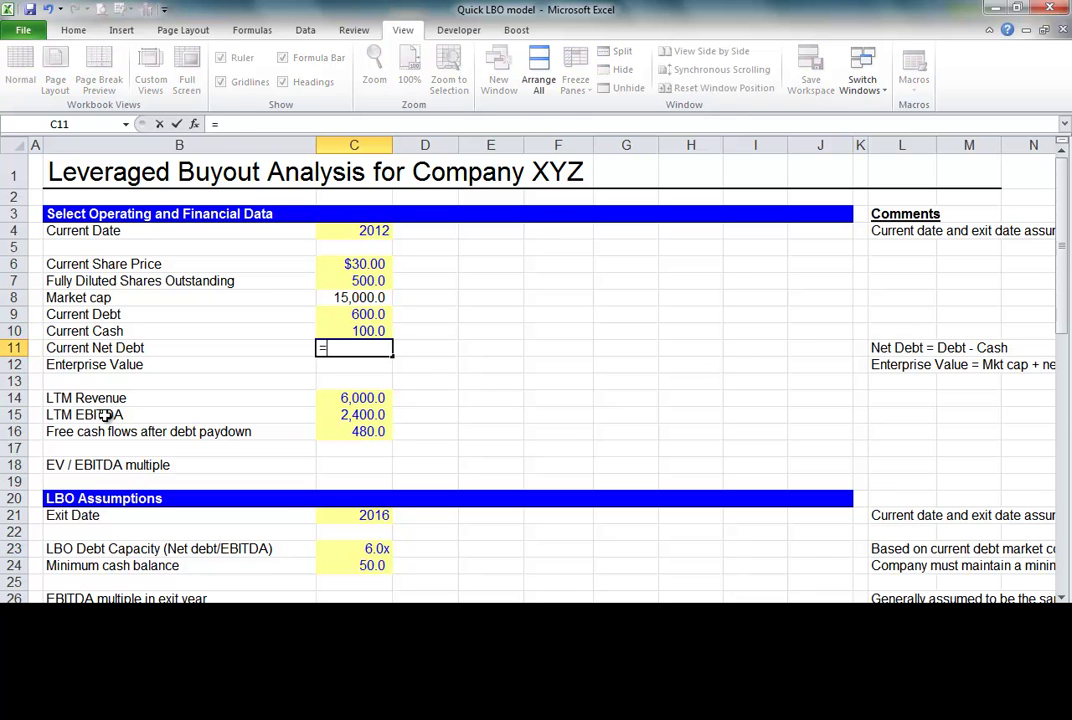
{"action": "key", "text": "Up"}
{"action": "key", "text": "Up"}
{"action": "type", "text": "-"}
{"action": "key", "text": "Up"}
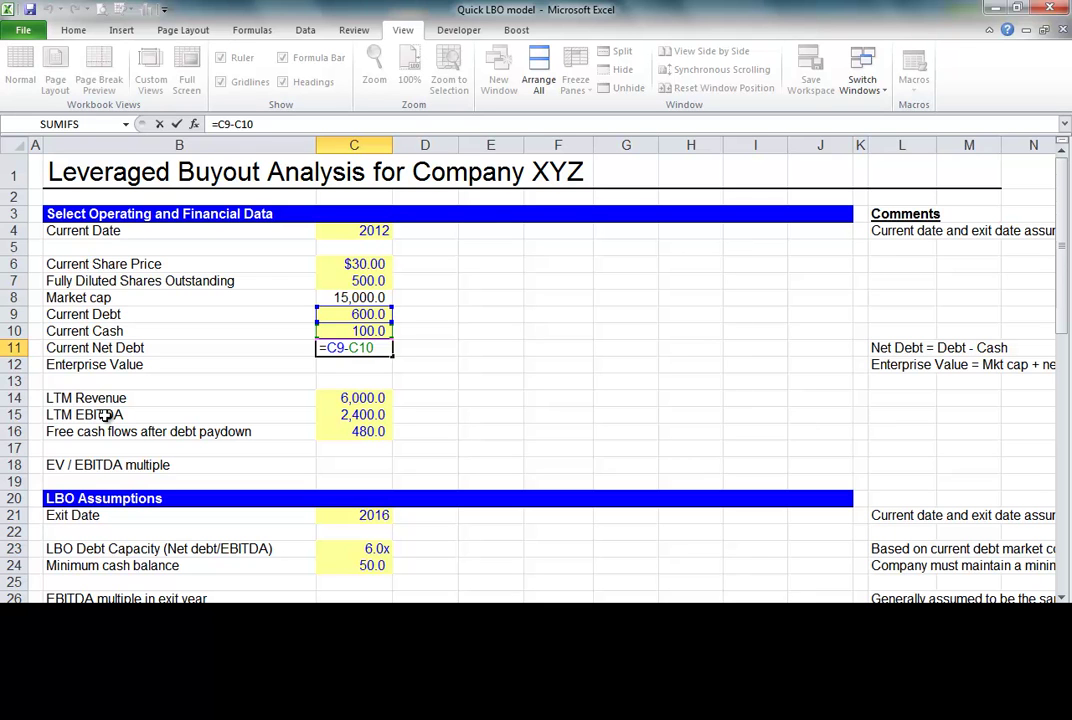
{"action": "key", "text": "Return"}
Step: Begin the Enterprise Value formula in C12 adding market cap and net debt
{"action": "type", "text": "="}
{"action": "key", "text": "Up"}
{"action": "key", "text": "Up"}
{"action": "key", "text": "Up"}
{"action": "key", "text": "Up"}
{"action": "type", "text": "+"}
{"action": "key", "text": "Up"}
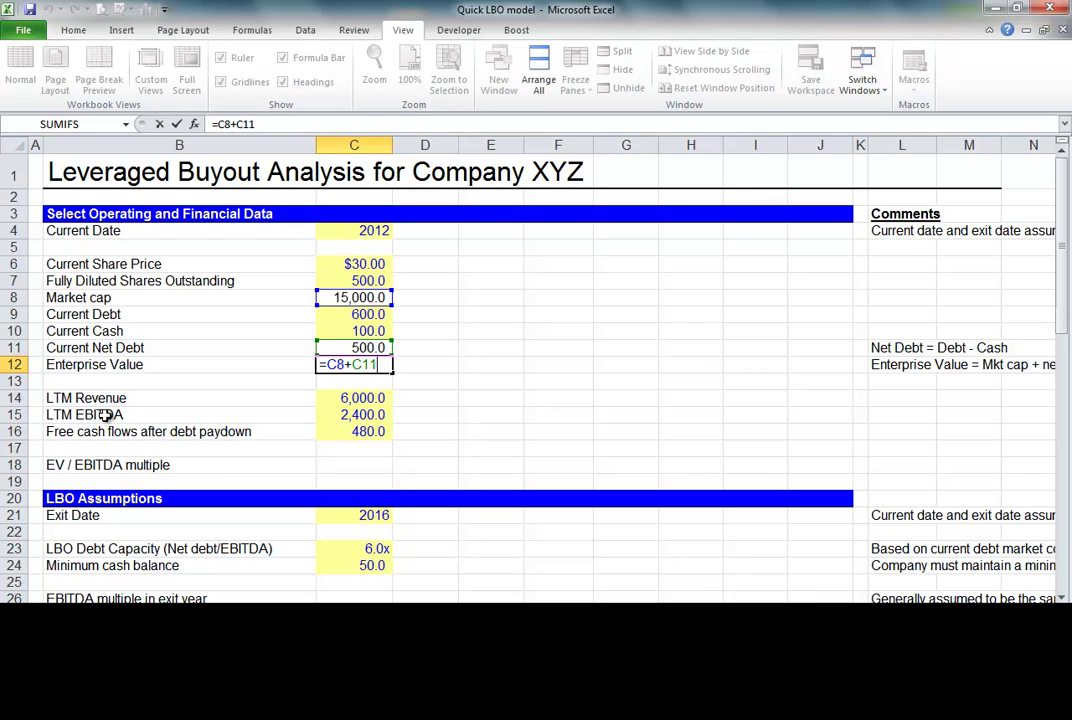
Step: Commit Enterprise Value at 15,500.0 and review the LTM revenue, EBITDA and FCF rows
{"action": "key", "text": "ctrl+Return"}
{"action": "key", "text": "Down"}
{"action": "key", "text": "Down"}
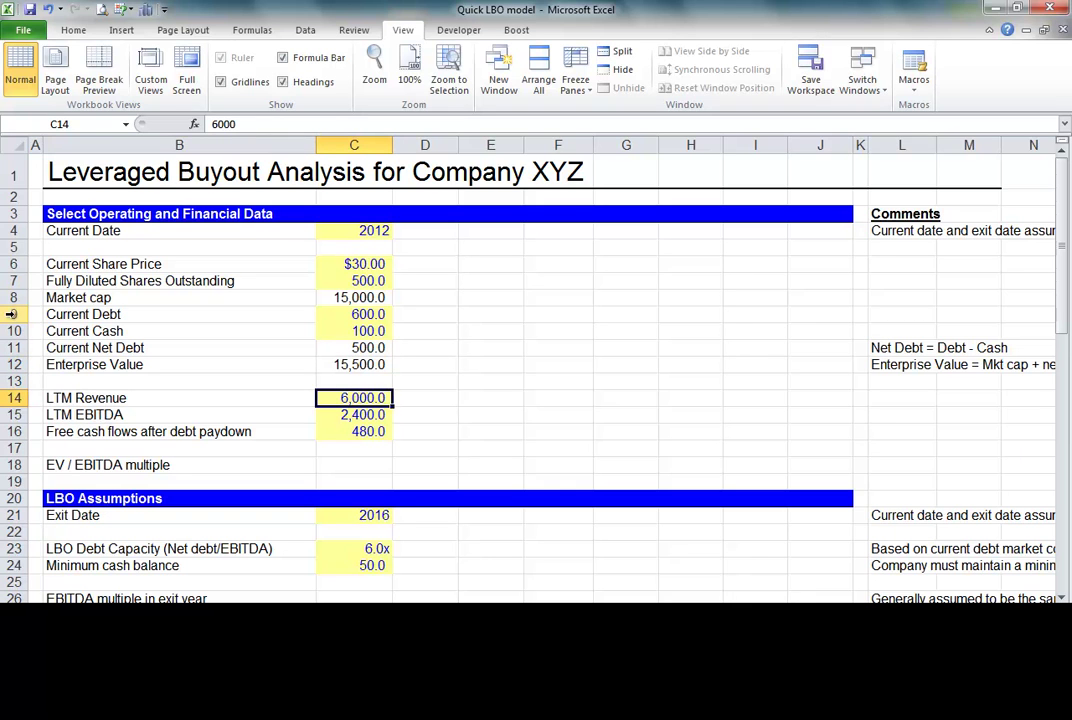
{"action": "key", "text": "Down"}
{"action": "key", "text": "Down"}
{"action": "key", "text": "Up"}
{"action": "key", "text": "Up"}
{"action": "key", "text": "Left"}
{"action": "key", "text": "Right"}
{"action": "key", "text": "Down"}
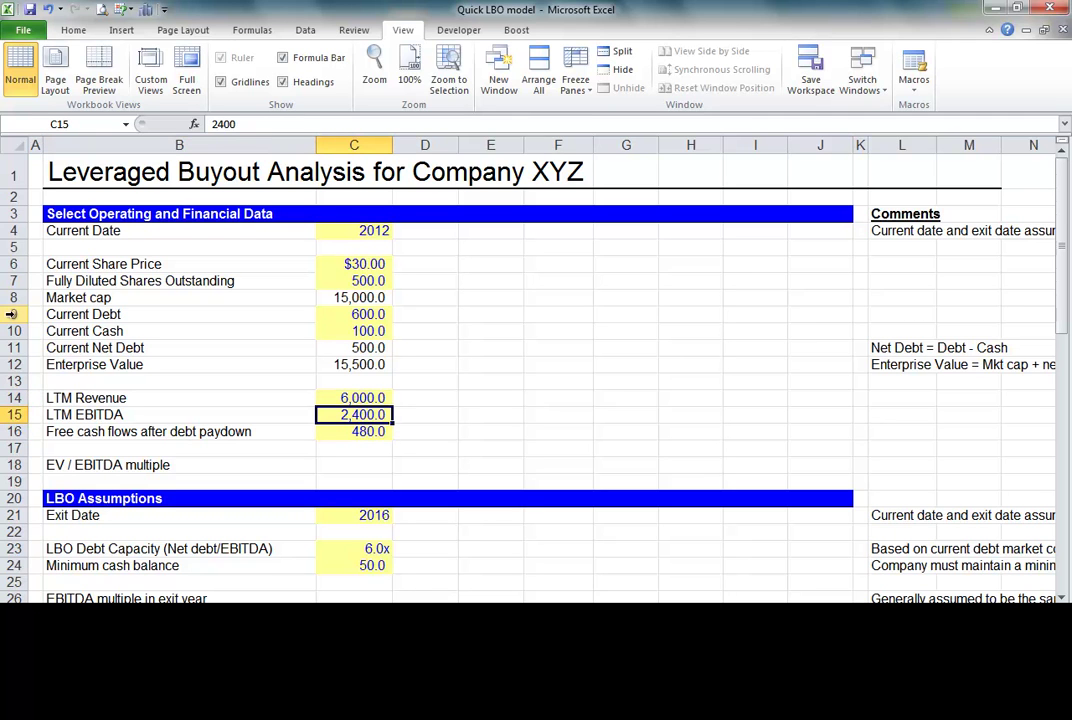
{"action": "key", "text": "Down"}
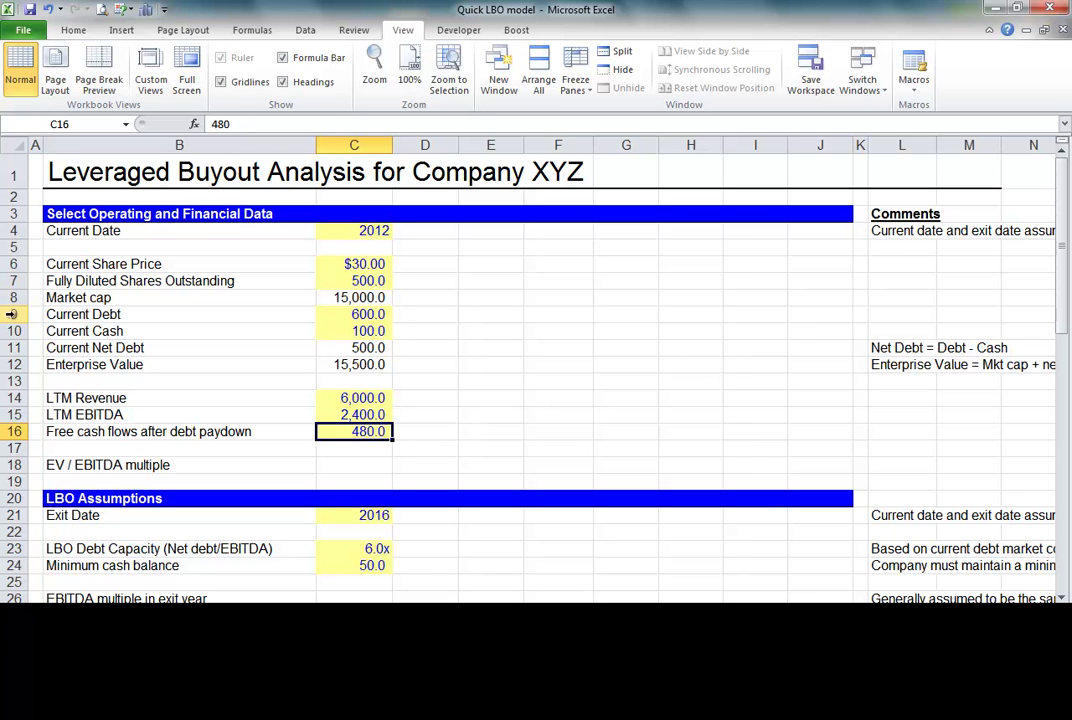
{"action": "key", "text": "Return"}
{"action": "key", "text": "Up"}
{"action": "key", "text": "Down"}
{"action": "key", "text": "Down"}
Step: Start the EV / EBITDA formula in C18 dividing C12 by C15
{"action": "type", "text": "="}
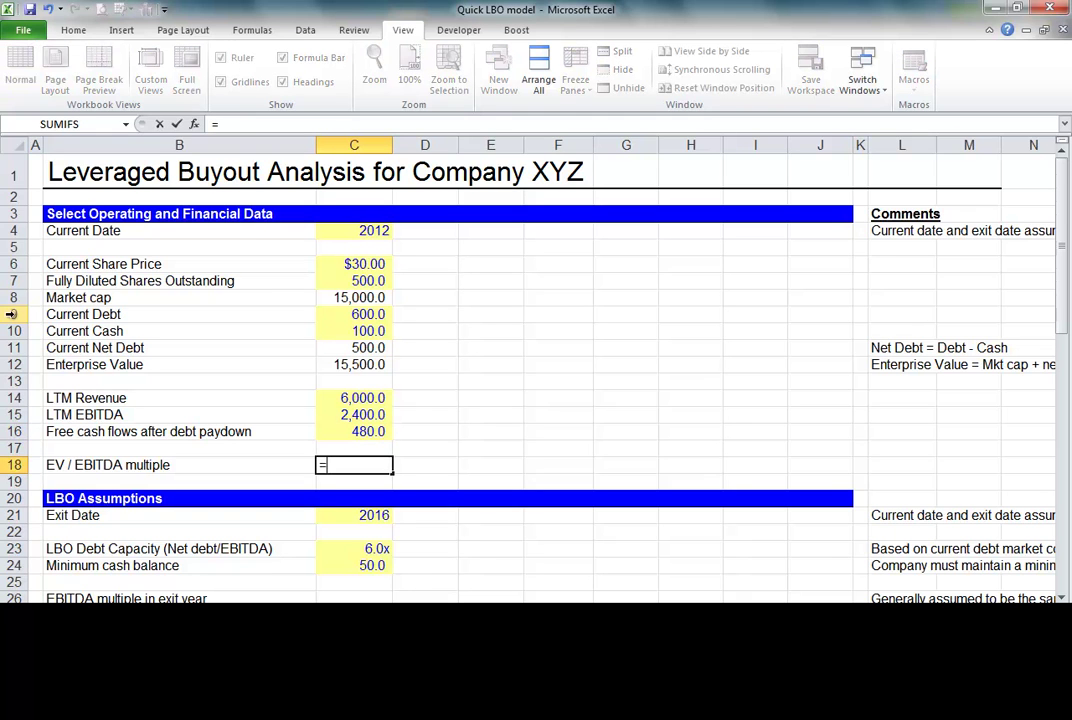
{"action": "key", "text": "Up"}
{"action": "key", "text": "Up"}
{"action": "key", "text": "Up"}
{"action": "key", "text": "Up"}
{"action": "key", "text": "Up"}
{"action": "key", "text": "Up"}
{"action": "type", "text": "/"}
{"action": "key", "text": "Up"}
{"action": "key", "text": "Up"}
{"action": "key", "text": "Up"}
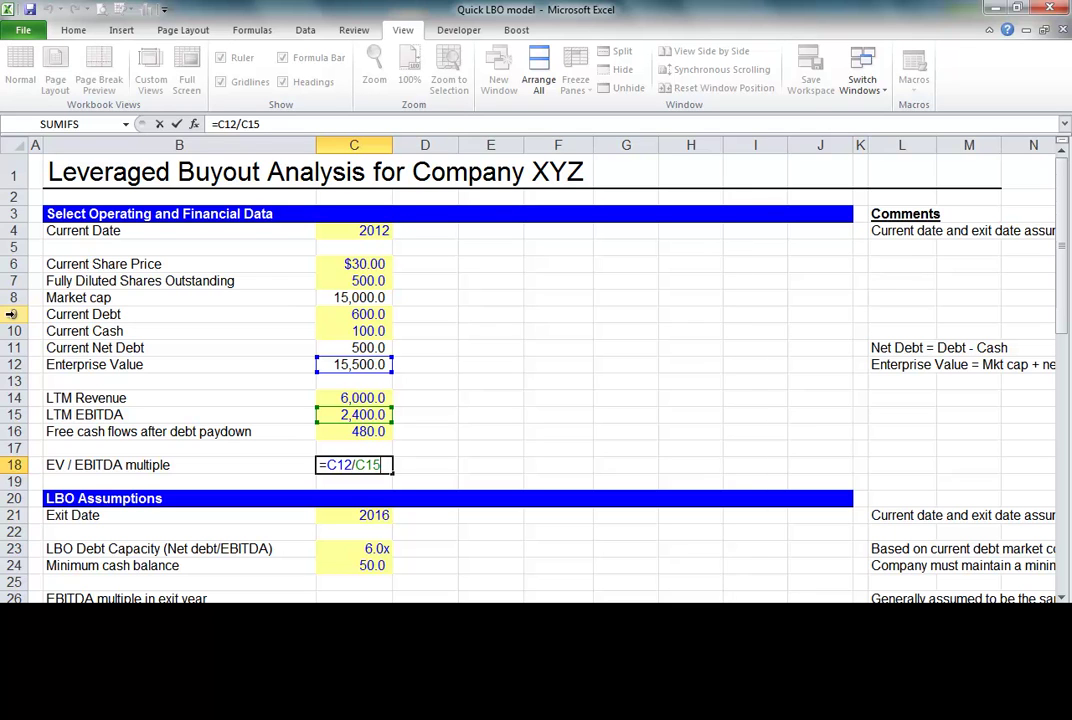
Step: Commit the EV / EBITDA multiple at 6.5x and review the LBO assumption inputs
{"action": "key", "text": "ctrl+Return"}
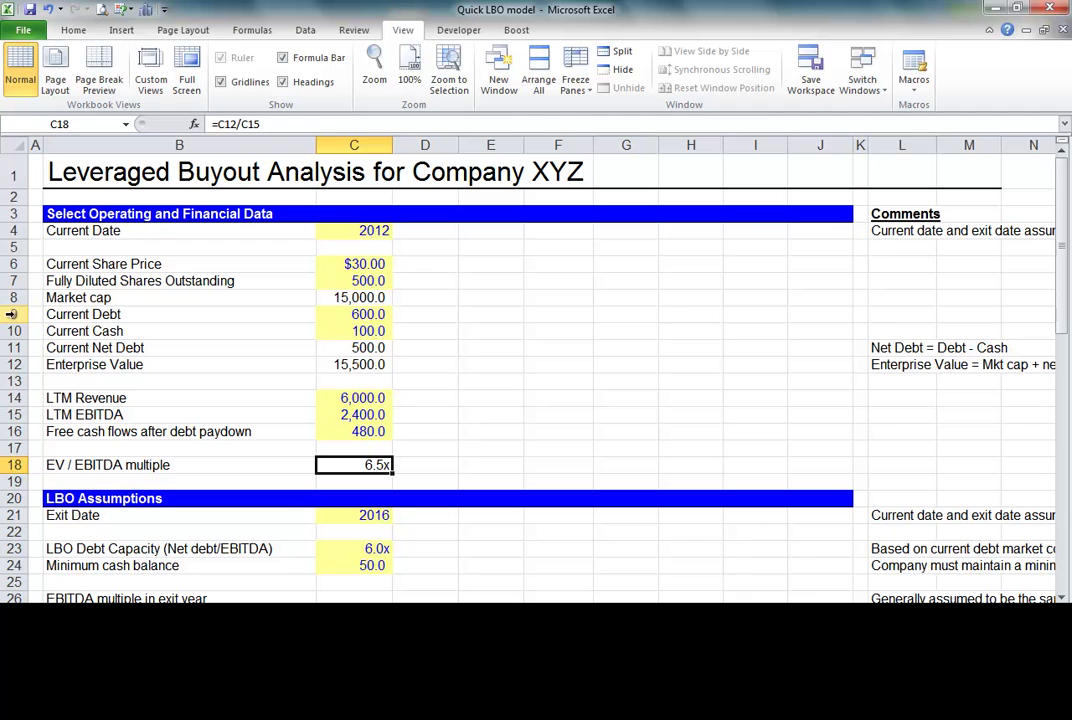
{"action": "key", "text": "Down"}
{"action": "key", "text": "Down"}
{"action": "key", "text": "Down"}
{"action": "key", "text": "Down"}
{"action": "key", "text": "Down"}
{"action": "key", "text": "Down"}
{"action": "key", "text": "Down"}
{"action": "key", "text": "Down"}
{"action": "key", "text": "Down"}
{"action": "key", "text": "Down"}
{"action": "key", "text": "Down"}
{"action": "key", "text": "Down"}
{"action": "key", "text": "Down"}
{"action": "key", "text": "Down"}
{"action": "key", "text": "Down"}
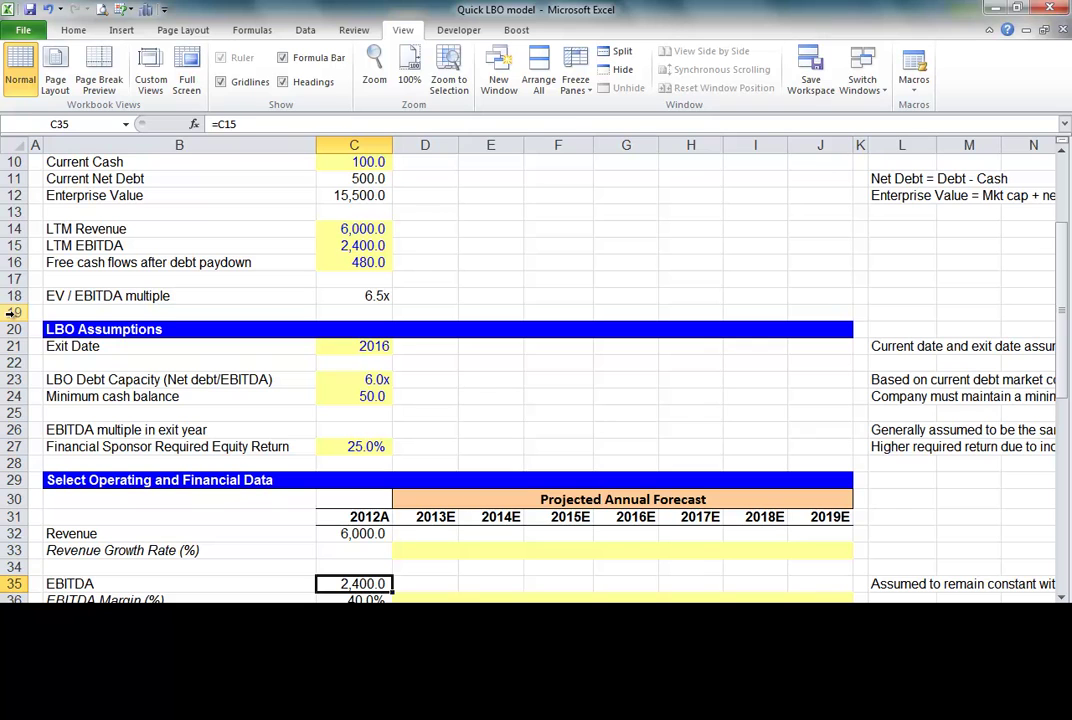
{"action": "key", "text": "Up"}
{"action": "key", "text": "Up"}
{"action": "key", "text": "Up"}
{"action": "key", "text": "Up"}
{"action": "key", "text": "Up"}
{"action": "key", "text": "Up"}
{"action": "key", "text": "Up"}
{"action": "key", "text": "Up"}
{"action": "key", "text": "Up"}
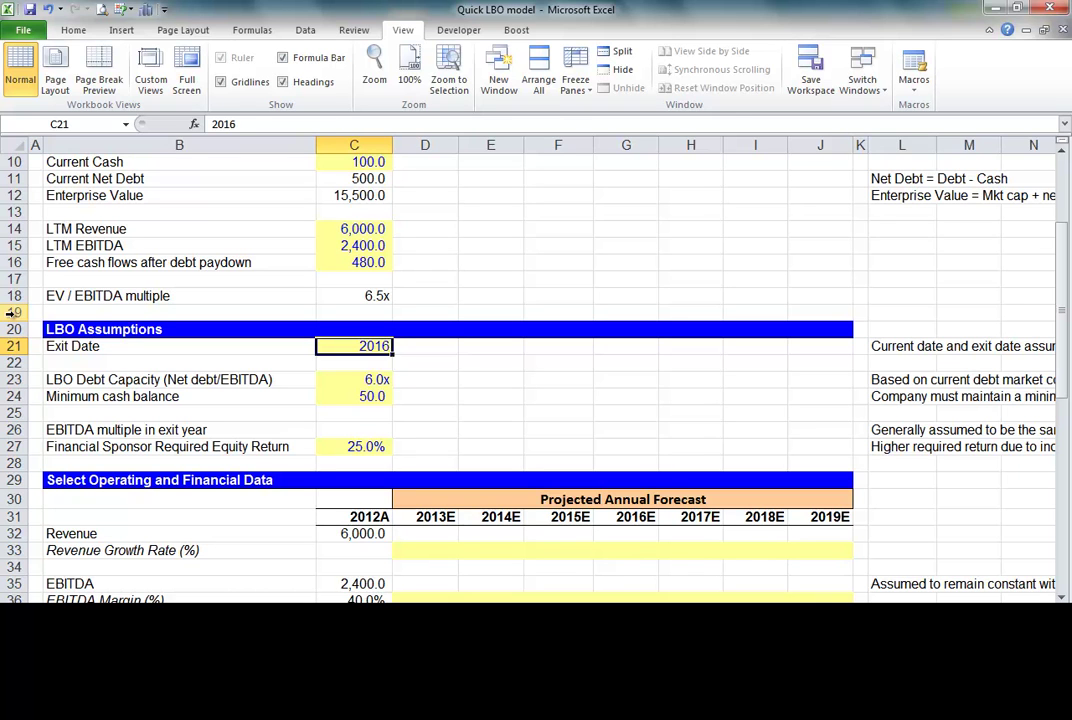
{"action": "key", "text": "Down"}
{"action": "key", "text": "Down"}
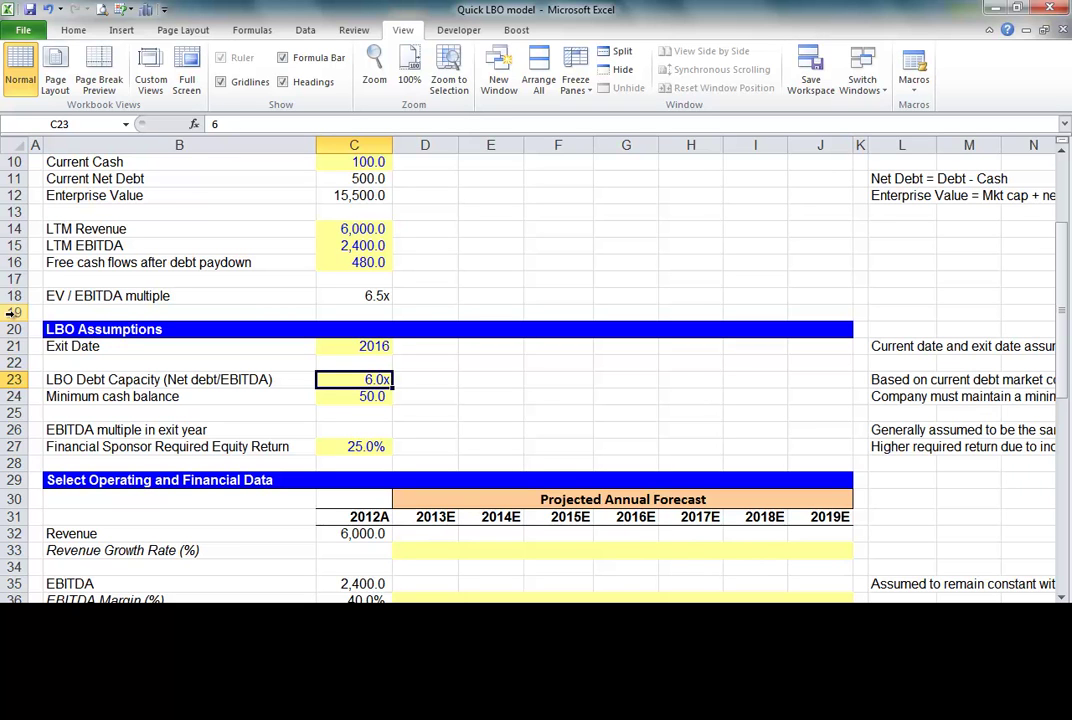
{"action": "key", "text": "Left"}
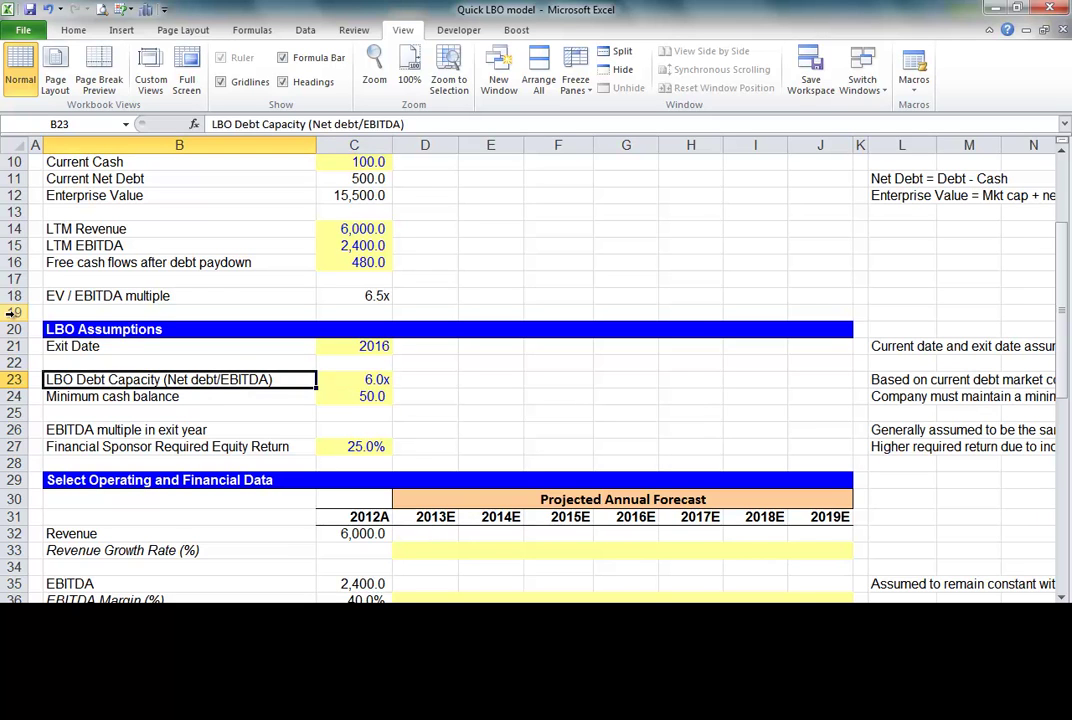
{"action": "key", "text": "Right"}
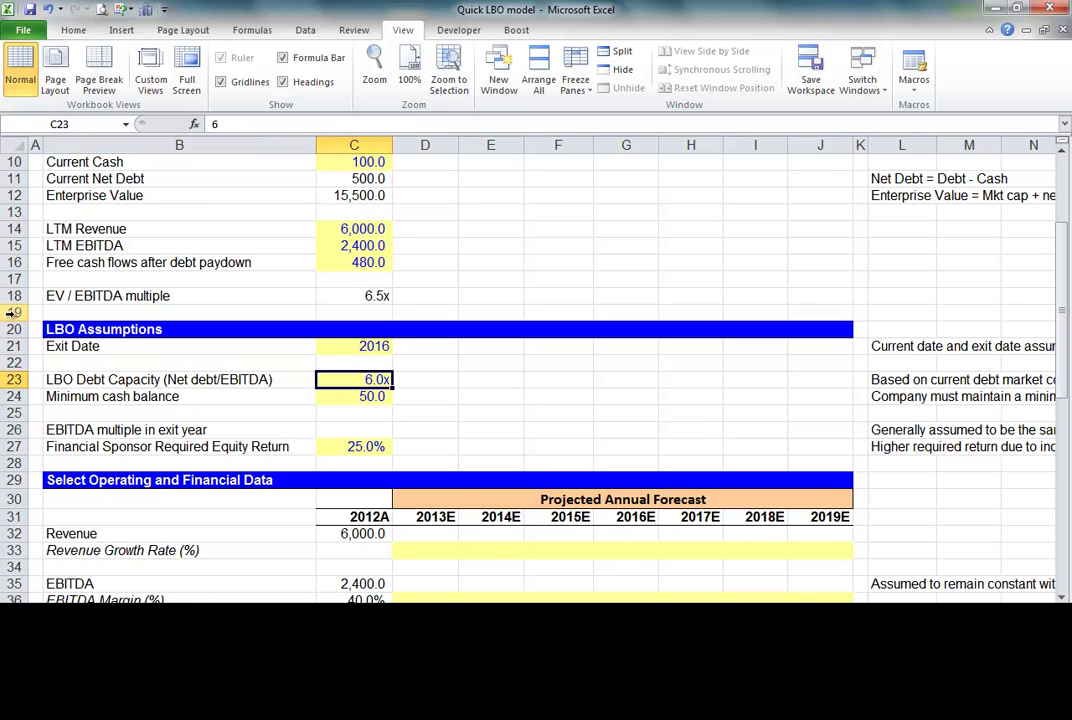
{"action": "key", "text": "Down"}
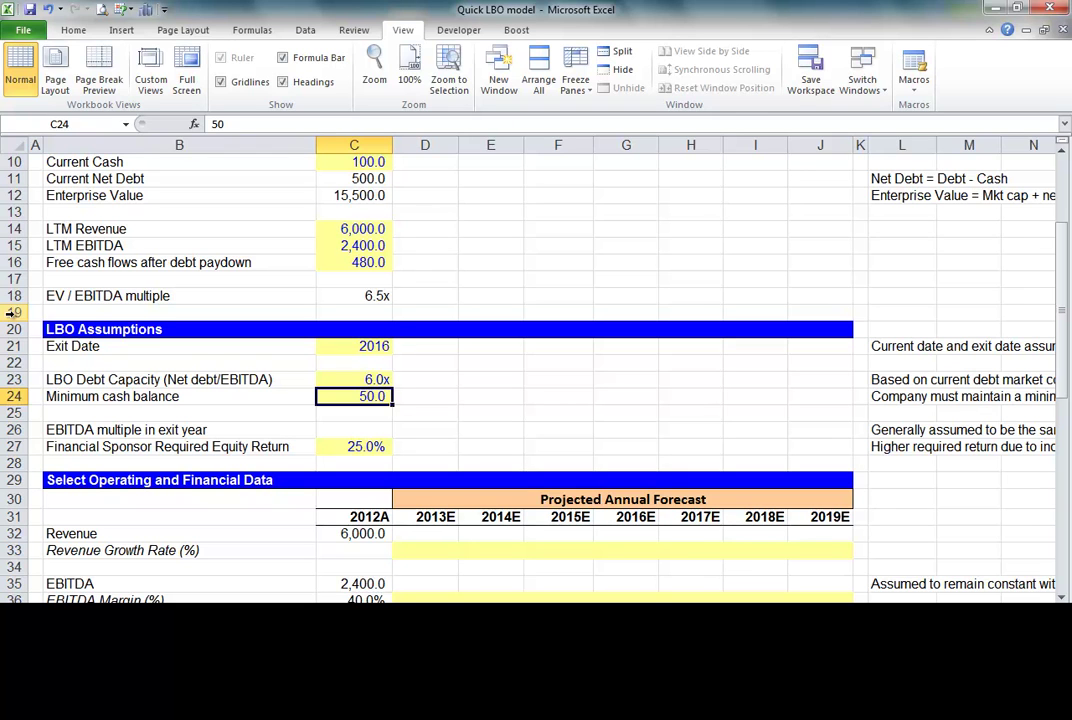
Step: Set the exit-year EBITDA multiple in C26 to =C18, showing 6.5x
{"action": "key", "text": "Down"}
{"action": "key", "text": "Down"}
{"action": "type", "text": "="}
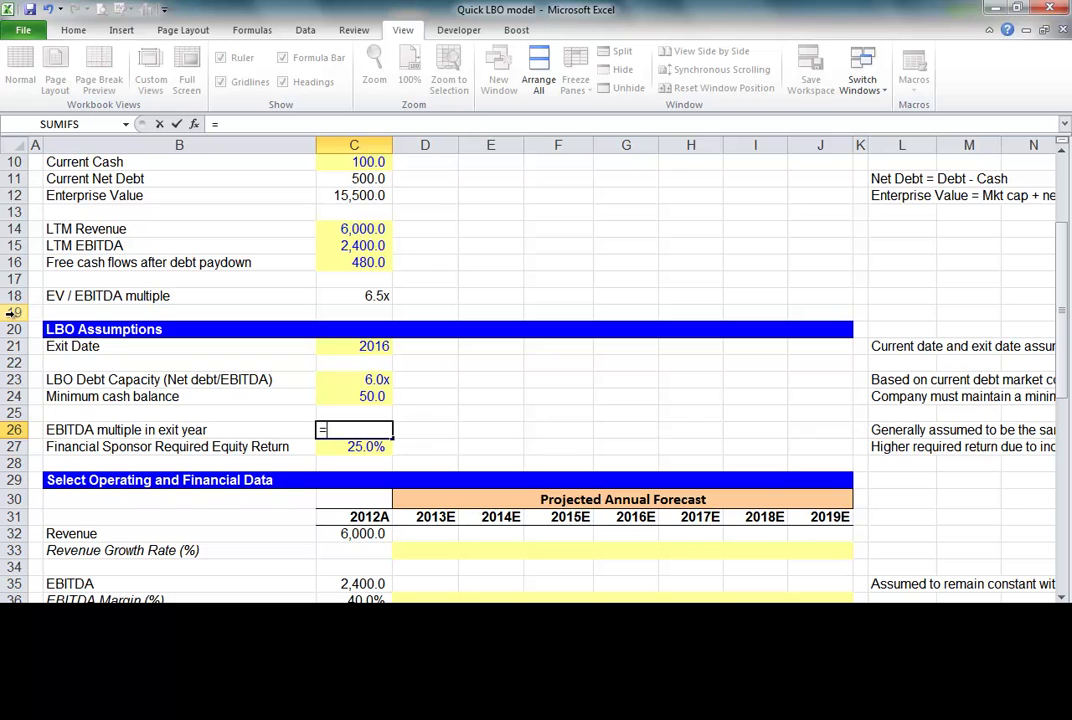
{"action": "key", "text": "Up"}
{"action": "key", "text": "Up"}
{"action": "key", "text": "Up"}
{"action": "key", "text": "Up"}
{"action": "key", "text": "Up"}
{"action": "key", "text": "Up"}
{"action": "key", "text": "Up"}
{"action": "key", "text": "Up"}
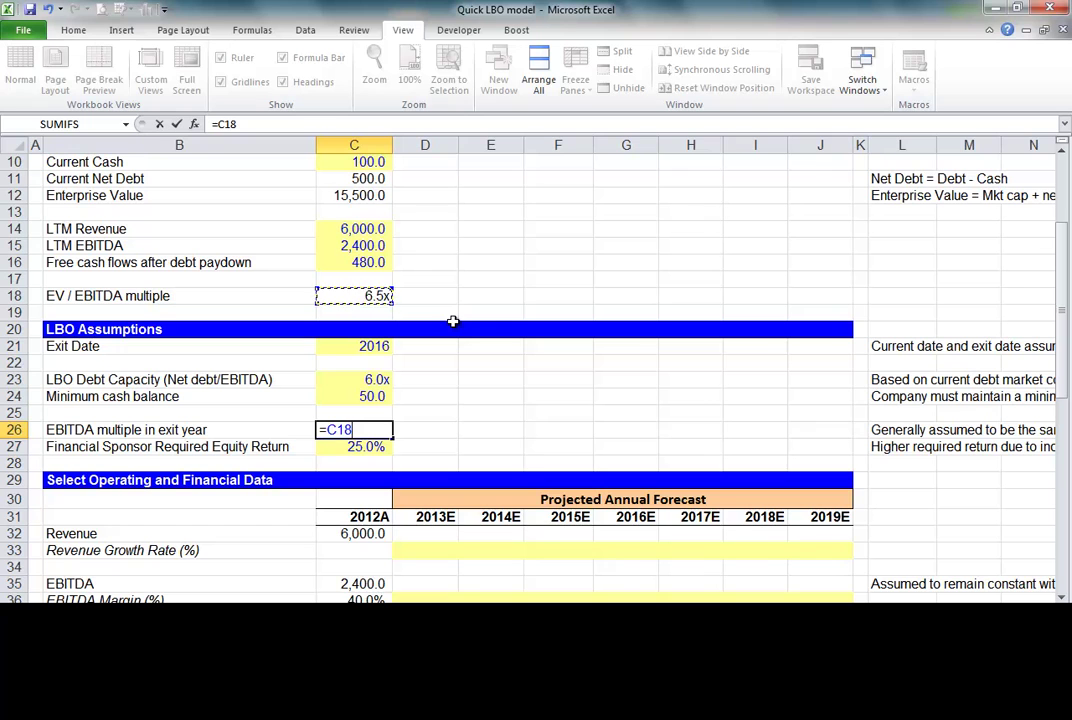
{"action": "key", "text": "ctrl+Return"}
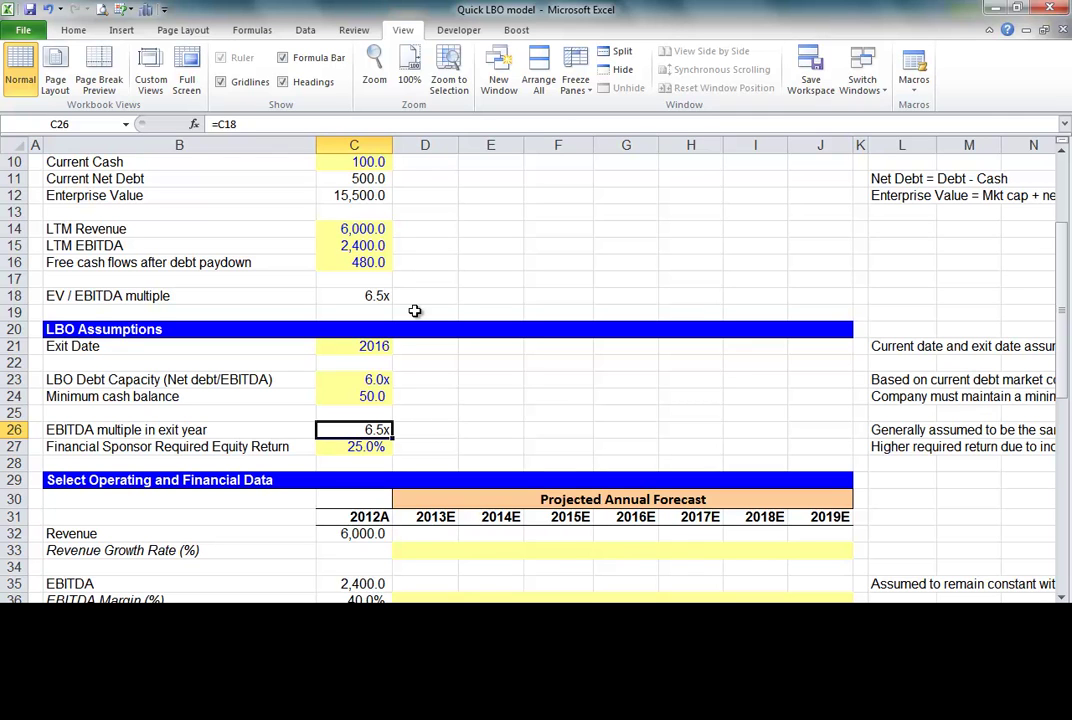
{"action": "key", "text": "F2"}
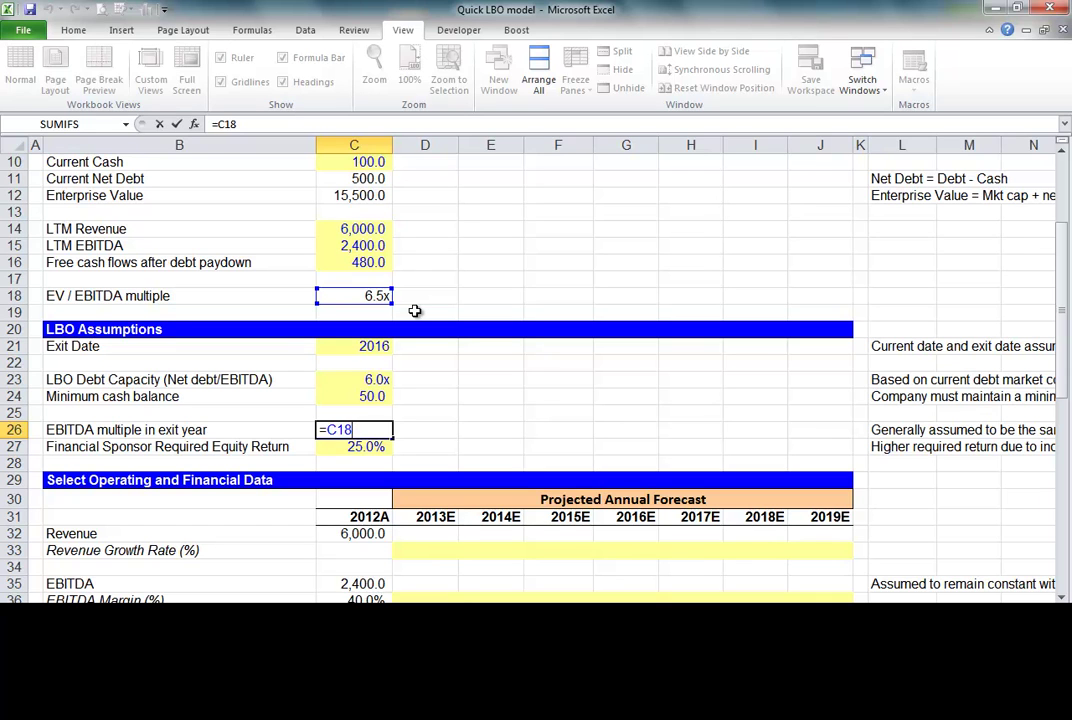
{"action": "key", "text": "Return"}
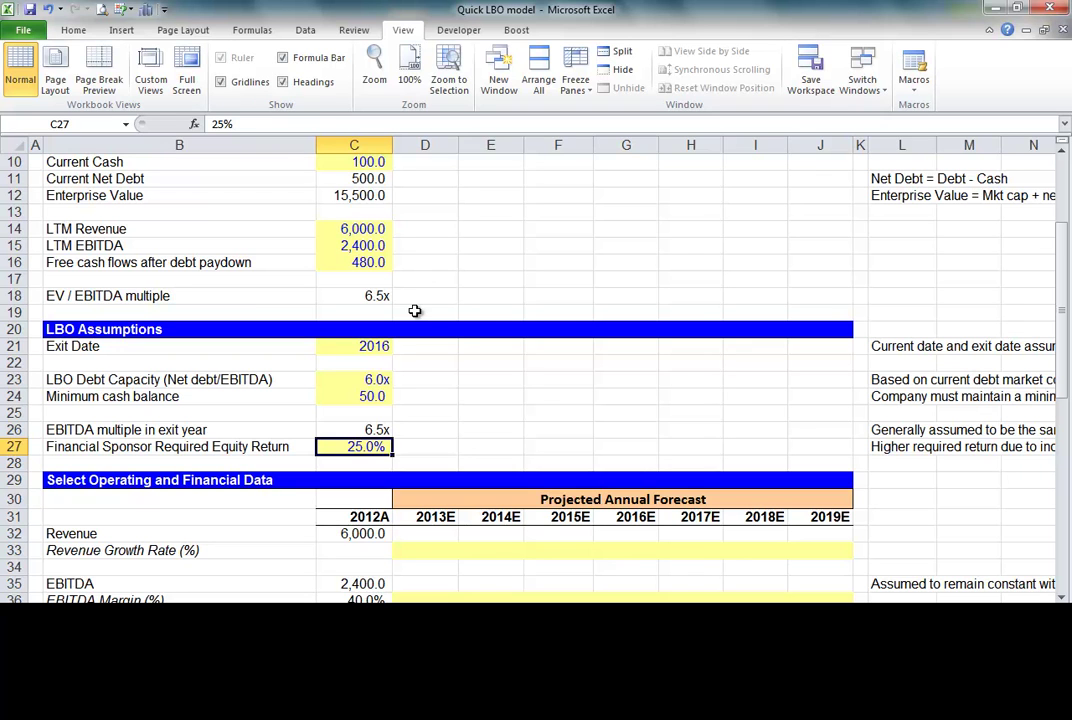
{"action": "key", "text": "Down"}
{"action": "key", "text": "Down"}
{"action": "key", "text": "Down"}
{"action": "key", "text": "Down"}
{"action": "key", "text": "Down"}
{"action": "key", "text": "Down"}
{"action": "key", "text": "Down"}
{"action": "key", "text": "Down"}
{"action": "key", "text": "Down"}
{"action": "key", "text": "Down"}
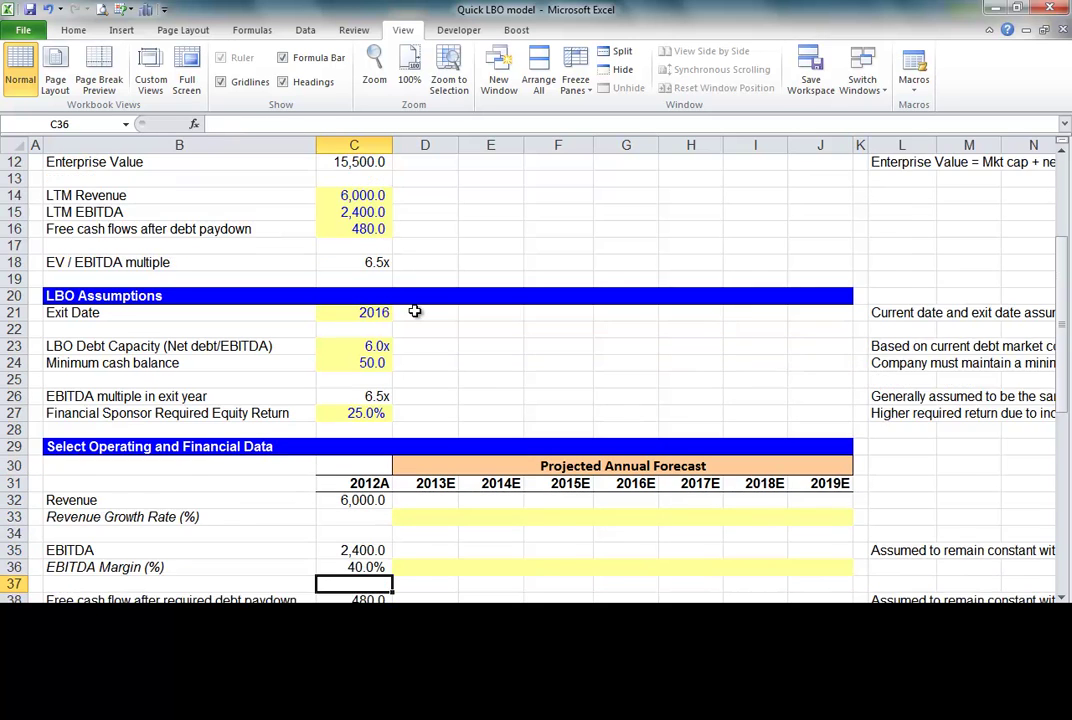
{"action": "key", "text": "Down"}
{"action": "key", "text": "Down"}
{"action": "key", "text": "Down"}
Step: Enter a 10.0% revenue growth rate for every year 2013E–2019E
{"action": "key", "text": "Up"}
{"action": "key", "text": "Up"}
{"action": "key", "text": "Up"}
{"action": "key", "text": "Up"}
{"action": "key", "text": "Up"}
{"action": "key", "text": "Up"}
{"action": "key", "text": "Up"}
{"action": "key", "text": "Down"}
{"action": "key", "text": "Down"}
{"action": "key", "text": "Down"}
{"action": "key", "text": "Down"}
{"action": "key", "text": "Down"}
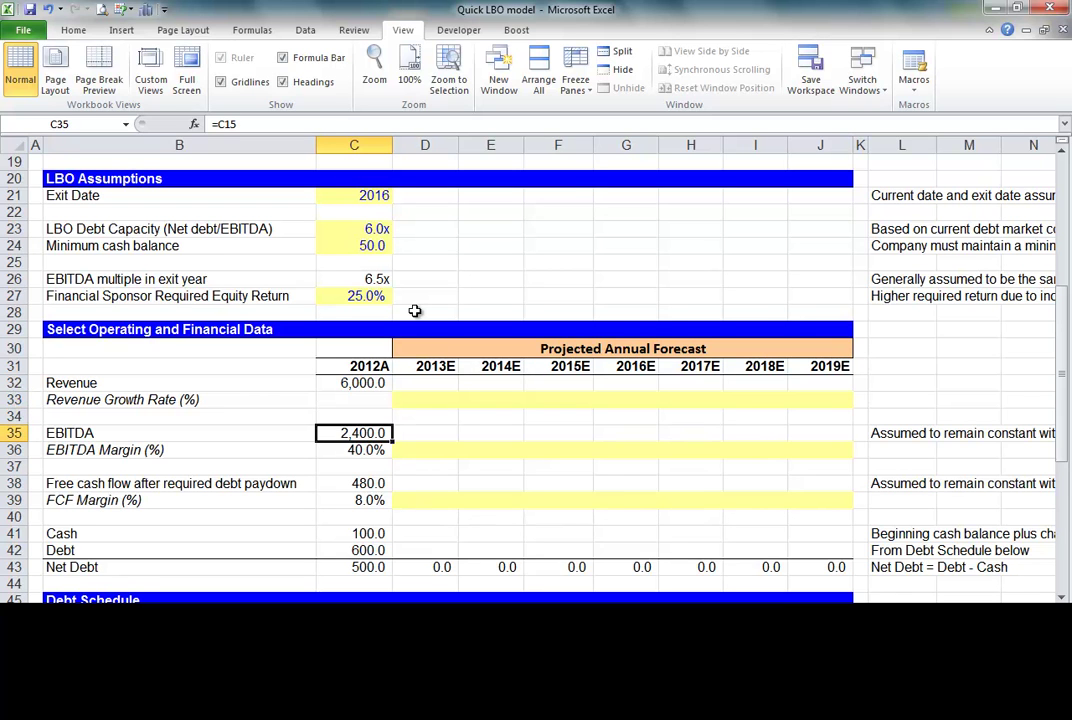
{"action": "key", "text": "Down"}
{"action": "key", "text": "Up"}
{"action": "key", "text": "Down"}
{"action": "key", "text": "Up"}
{"action": "key", "text": "Up"}
{"action": "key", "text": "Up"}
{"action": "key", "text": "Up"}
{"action": "key", "text": "Down"}
{"action": "key", "text": "Right"}
{"action": "key", "text": "shift+Right"}
{"action": "key", "text": "shift+Right"}
{"action": "key", "text": "shift+Right"}
{"action": "key", "text": "shift+Right"}
{"action": "key", "text": "shift+Right"}
{"action": "key", "text": "shift+Right"}
{"action": "type", "text": "10%"}
{"action": "key", "text": "ctrl+Return"}
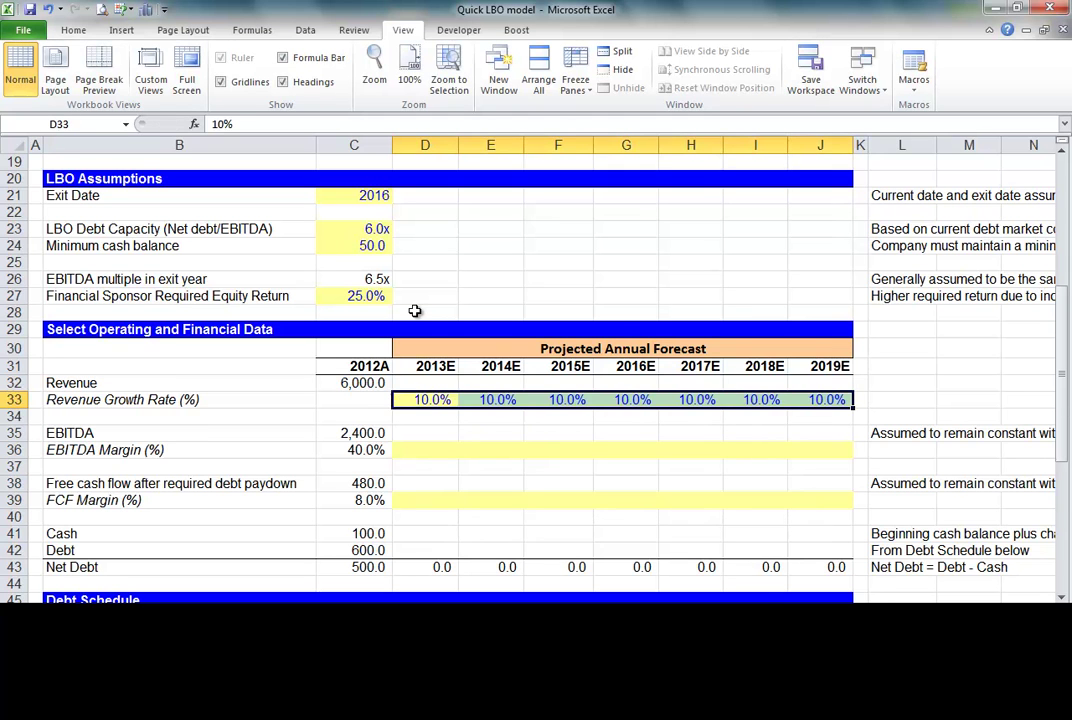
Step: Project 2013E revenue as =C32*(1+D33) and fill it across to 2019E
{"action": "key", "text": "shift+BackSpace"}
{"action": "key", "text": "Up"}
{"action": "type", "text": "="}
{"action": "key", "text": "Left"}
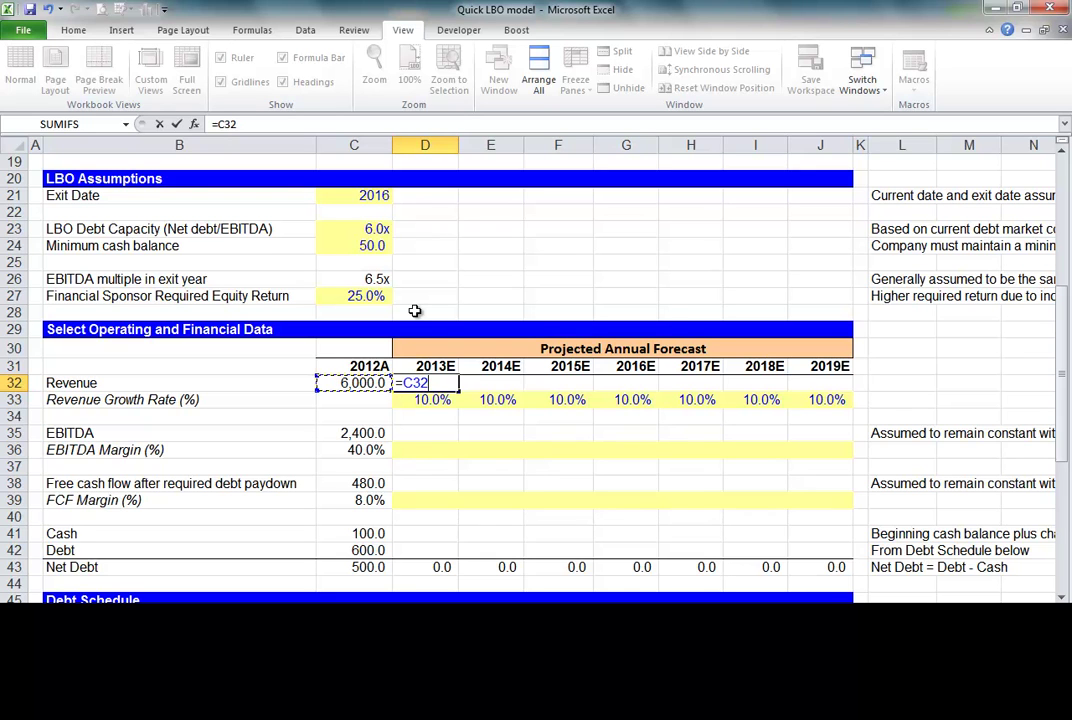
{"action": "type", "text": "*"}
{"action": "type", "text": "(1+"}
{"action": "key", "text": "Down"}
{"action": "type", "text": ")"}
{"action": "key", "text": "ctrl+Return"}
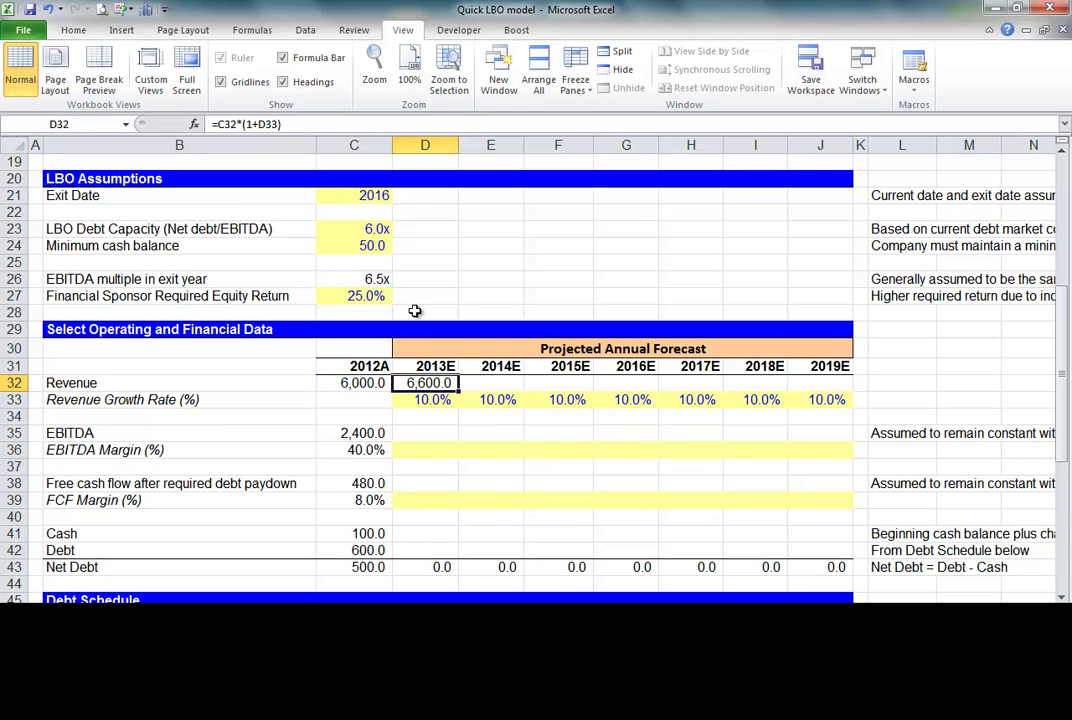
{"action": "key", "text": "shift+Right"}
{"action": "key", "text": "shift+Right"}
{"action": "key", "text": "shift+Right"}
{"action": "key", "text": "ctrl+r"}
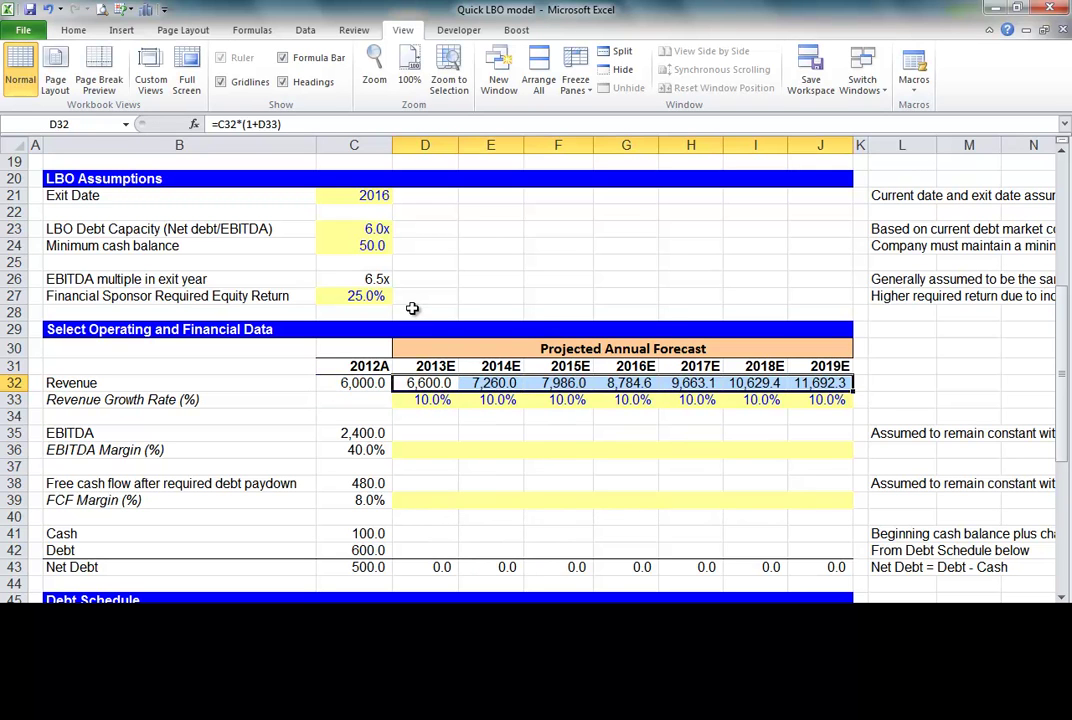
{"action": "key", "text": "F2"}
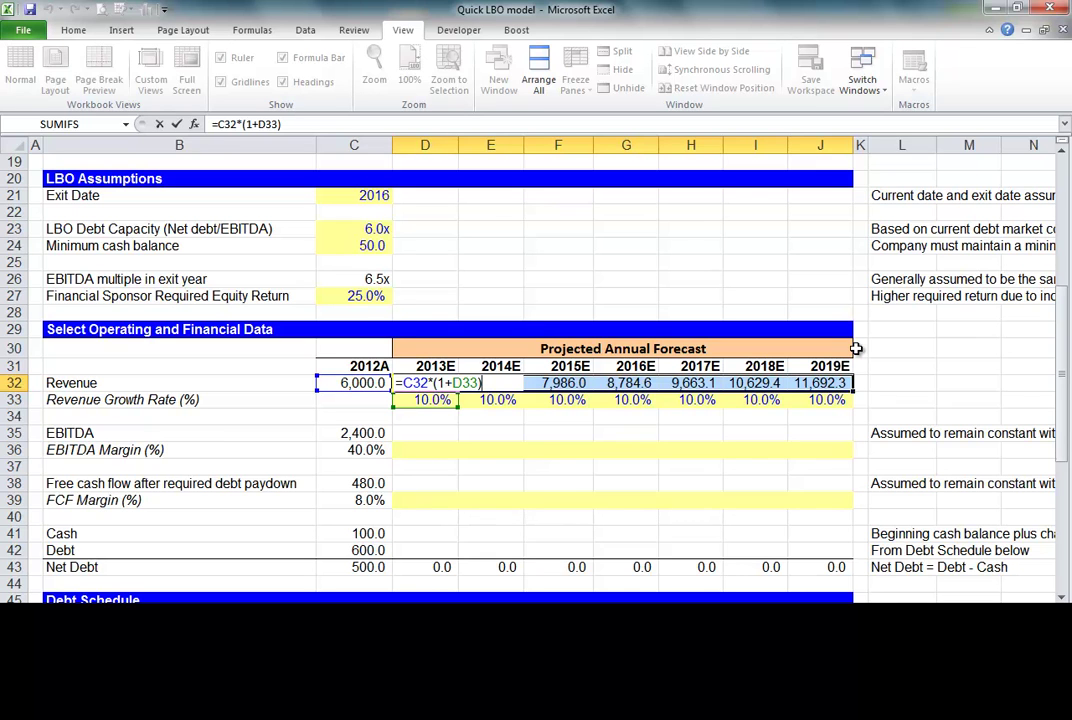
Step: Set the EBITDA margin to 40.0% for 2013E–2019E
{"action": "key", "text": "ctrl+Return"}
{"action": "key", "text": "Down"}
{"action": "key", "text": "Down"}
{"action": "key", "text": "Down"}
{"action": "key", "text": "Down"}
{"action": "key", "text": "Left"}
{"action": "key", "text": "F2"}
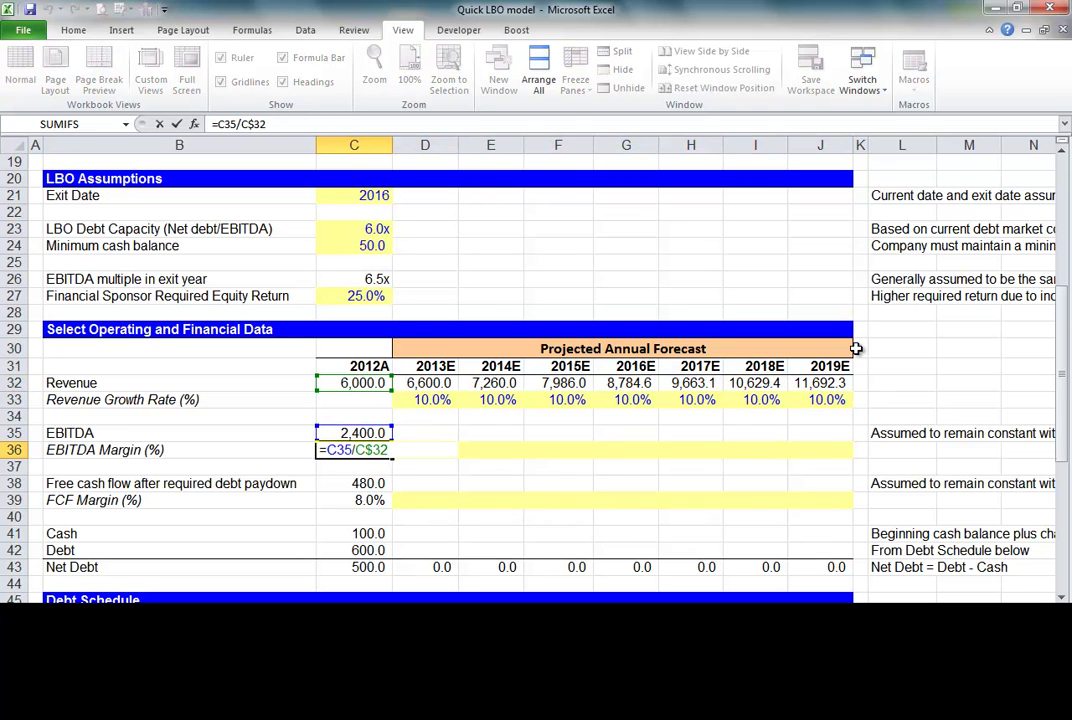
{"action": "key", "text": "Escape"}
{"action": "key", "text": "Right"}
{"action": "key", "text": "shift+Right"}
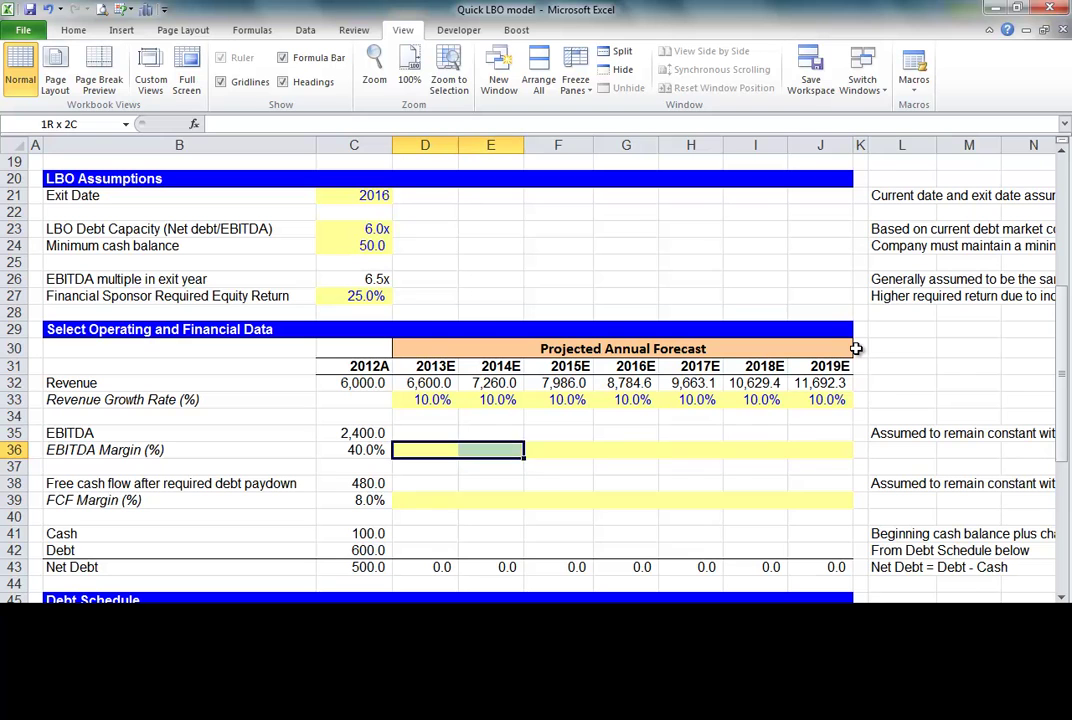
{"action": "key", "text": "shift+Right"}
{"action": "key", "text": "shift+Right"}
{"action": "key", "text": "shift+Right"}
{"action": "key", "text": "shift+Right"}
{"action": "key", "text": "shift+Right"}
{"action": "type", "text": "40%"}
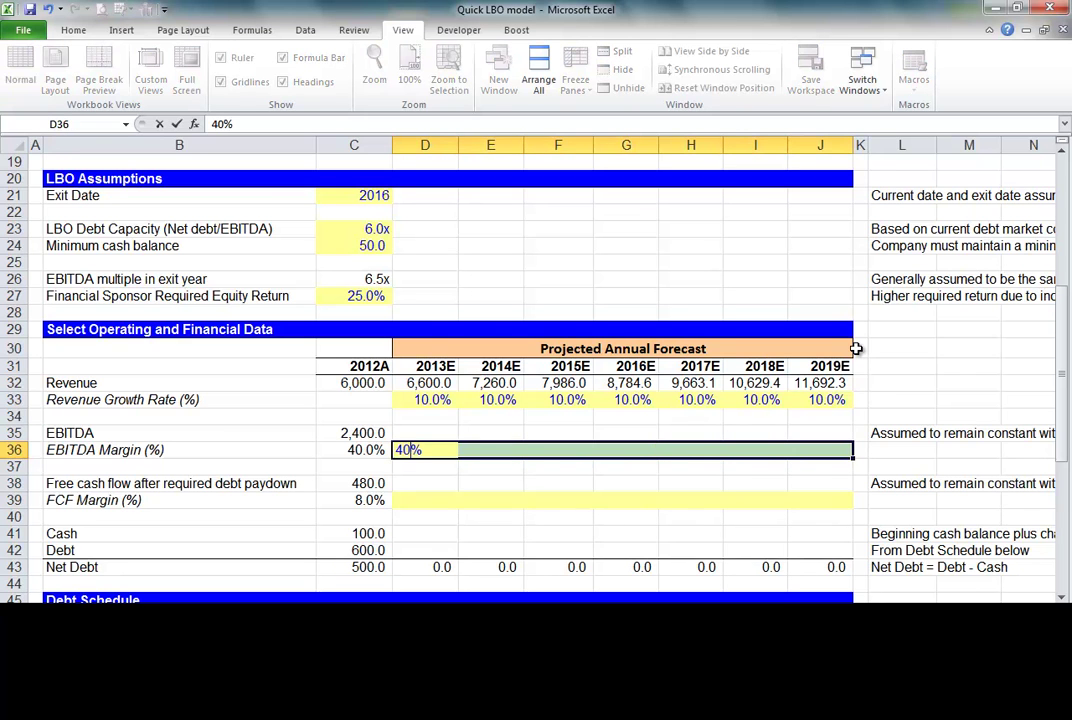
{"action": "key", "text": "ctrl+Return"}
{"action": "key", "text": "shift+BackSpace"}
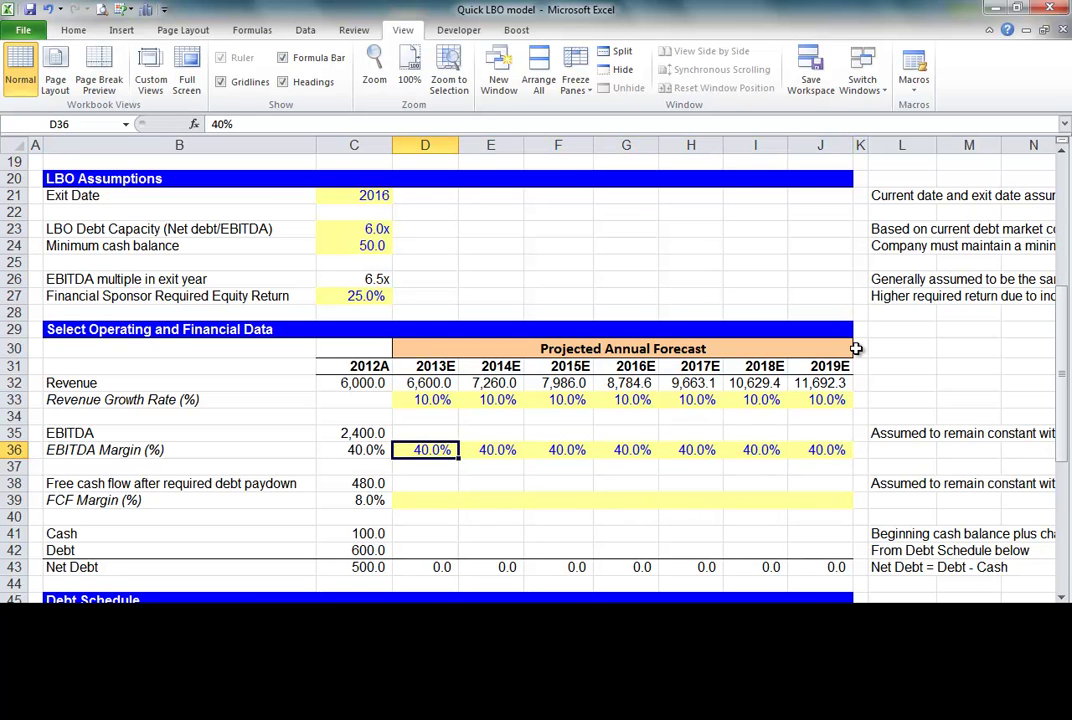
Step: Compute 2013E EBITDA as =D32*D36 and fill it through 2019E
{"action": "key", "text": "Up"}
{"action": "type", "text": "="}
{"action": "key", "text": "Up"}
{"action": "key", "text": "Up"}
{"action": "key", "text": "Up"}
{"action": "type", "text": "*"}
{"action": "key", "text": "Down"}
{"action": "key", "text": "ctrl+Return"}
{"action": "key", "text": "shift+Right"}
{"action": "key", "text": "shift+Right"}
{"action": "key", "text": "shift+Right"}
{"action": "key", "text": "ctrl+r"}
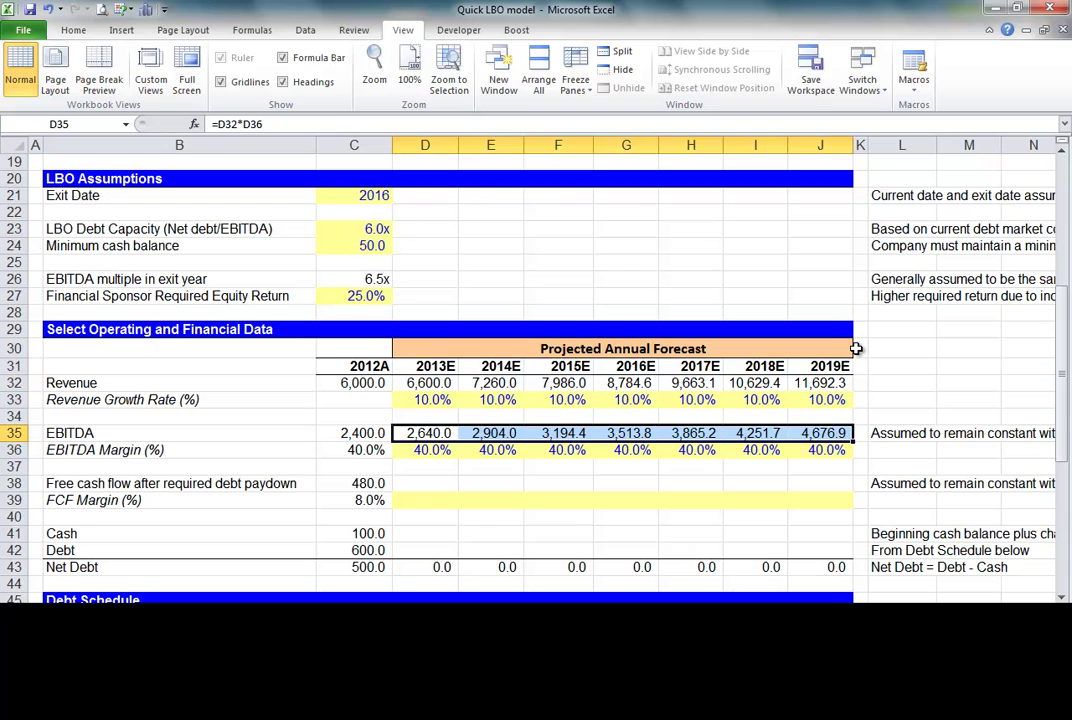
{"action": "key", "text": "F2"}
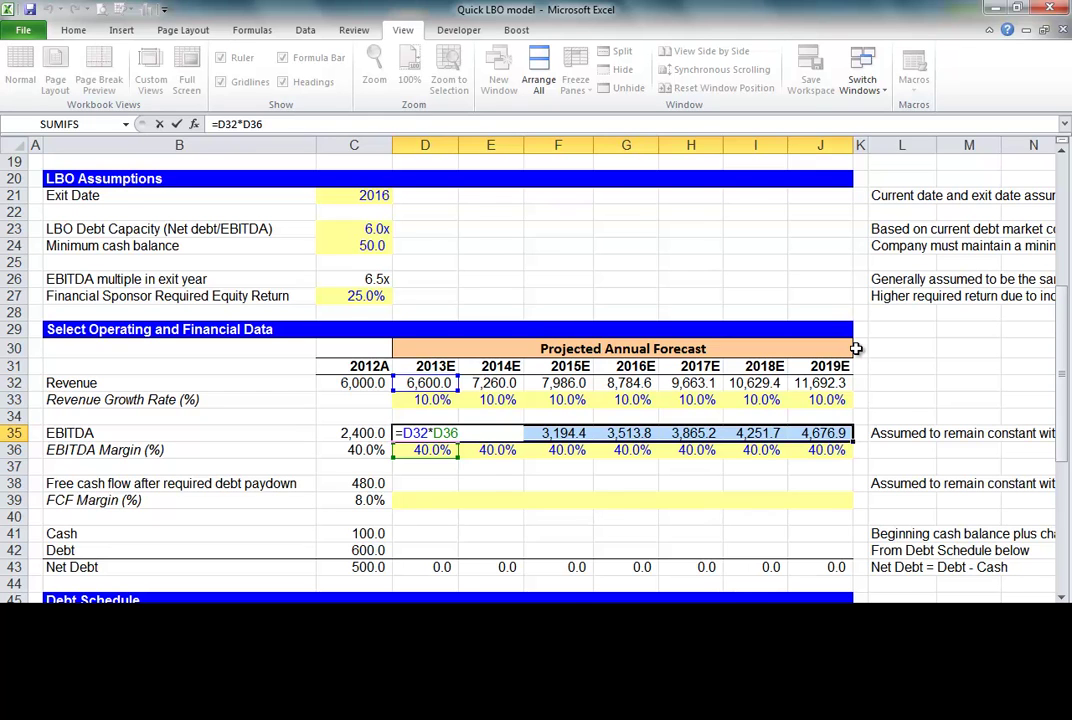
{"action": "key", "text": "Escape"}
{"action": "key", "text": "Down"}
{"action": "key", "text": "Down"}
{"action": "key", "text": "Down"}
{"action": "key", "text": "Down"}
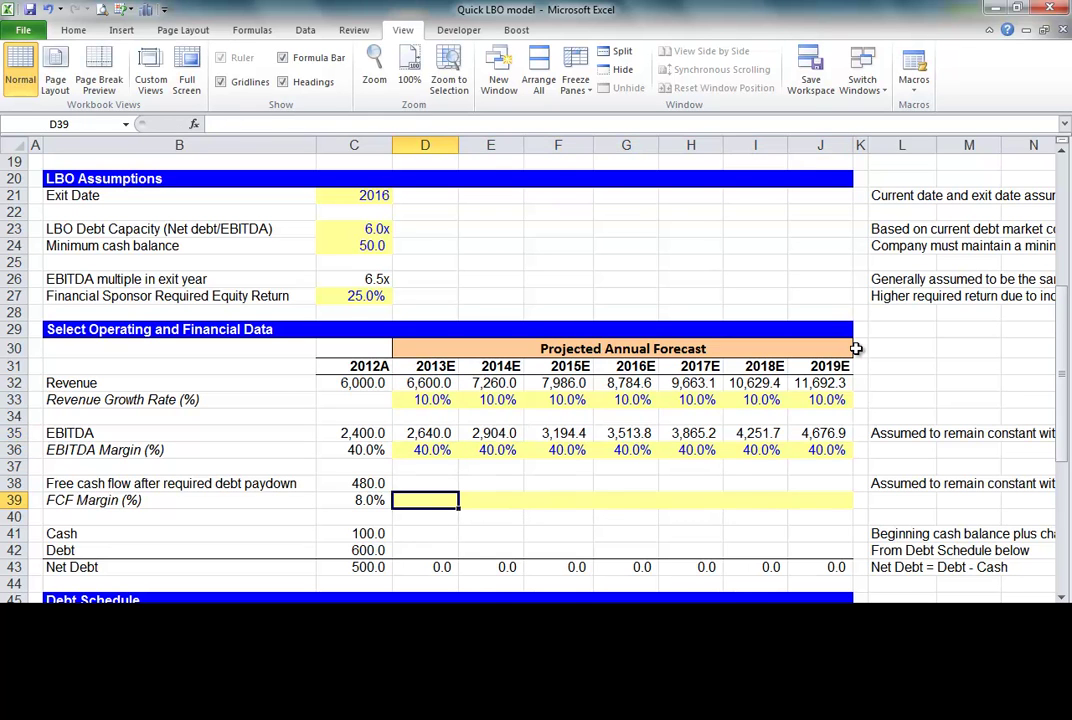
Step: Set the FCF margin to 8.0% for 2013E–2019E
{"action": "key", "text": "shift+Right"}
{"action": "key", "text": "shift+Right"}
{"action": "key", "text": "shift+Right"}
{"action": "key", "text": "shift+Right"}
{"action": "key", "text": "shift+Right"}
{"action": "key", "text": "shift+Right"}
{"action": "type", "text": "8%"}
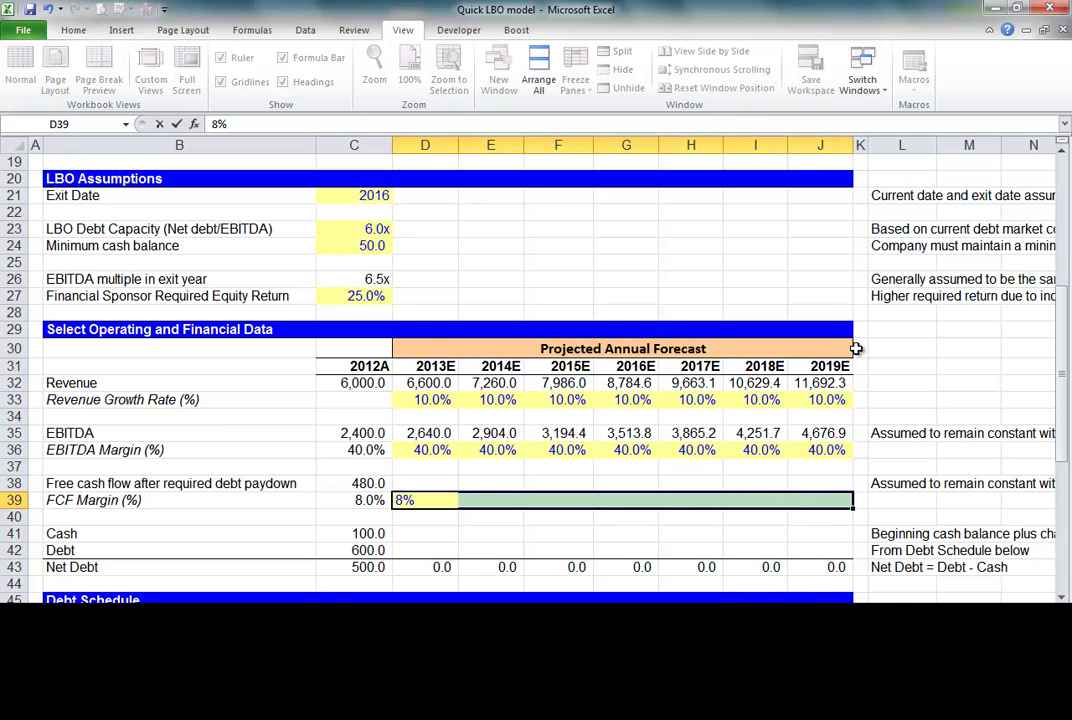
{"action": "key", "text": "ctrl+Return"}
{"action": "key", "text": "Left"}
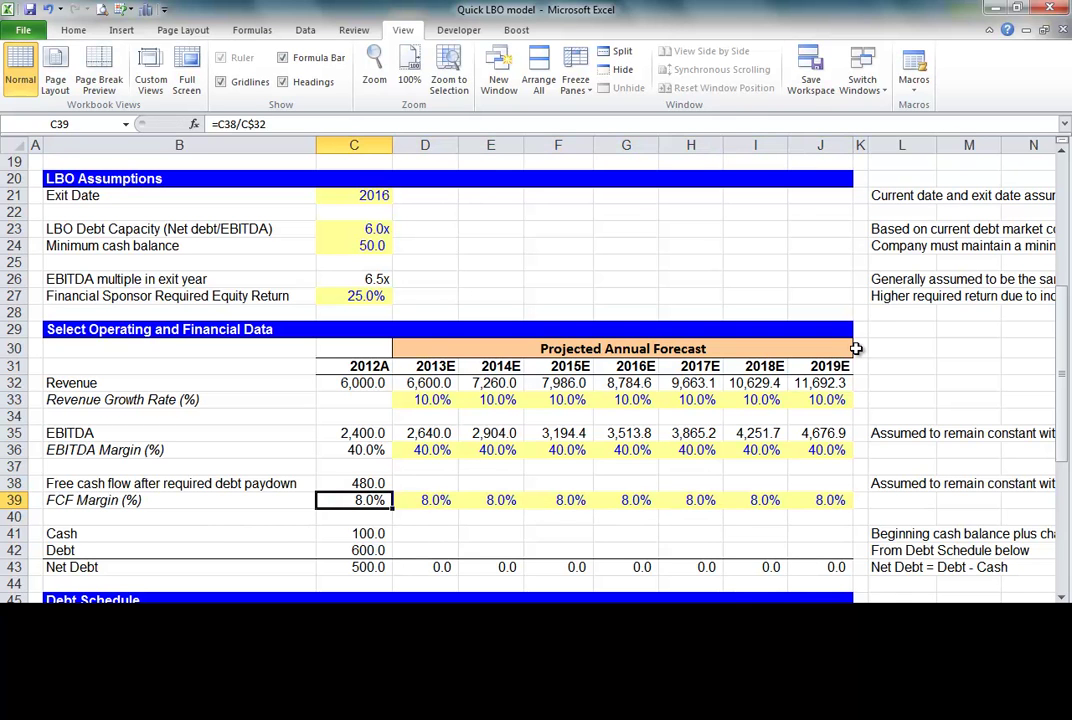
{"action": "key", "text": "F2"}
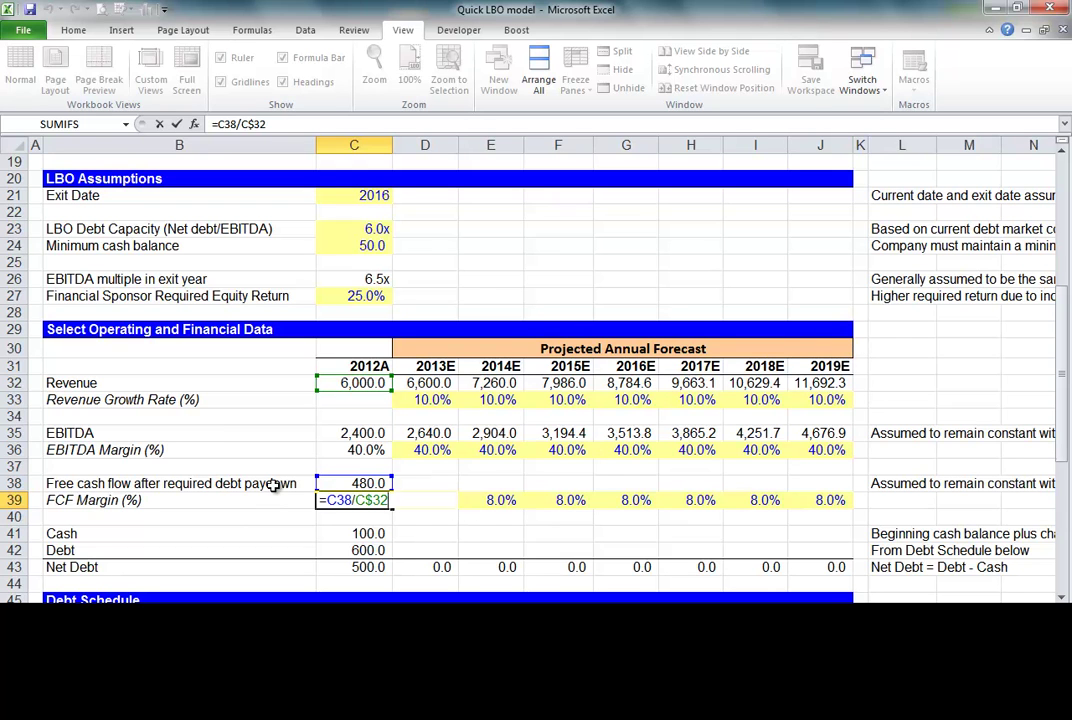
{"action": "key", "text": "ctrl+Return"}
{"action": "key", "text": "Right"}
Step: Calculate free cash flow as =D32*D39 and fill through 2019E (528.0 to 935.4)
{"action": "key", "text": "Up"}
{"action": "type", "text": "="}
{"action": "key", "text": "Up"}
{"action": "key", "text": "Up"}
{"action": "key", "text": "Up"}
{"action": "key", "text": "Up"}
{"action": "key", "text": "Up"}
{"action": "key", "text": "Up"}
{"action": "type", "text": "*"}
{"action": "key", "text": "Down"}
{"action": "key", "text": "ctrl+Return"}
{"action": "key", "text": "shift+Right"}
{"action": "key", "text": "shift+Right"}
{"action": "key", "text": "shift+Right"}
{"action": "key", "text": "ctrl+r"}
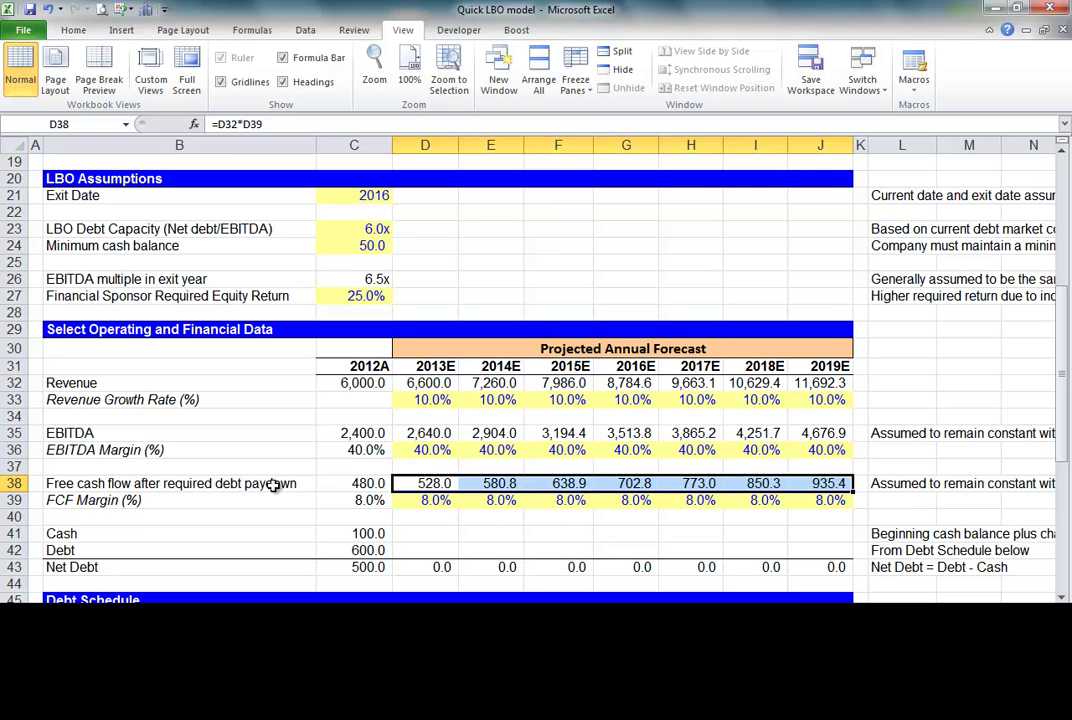
{"action": "key", "text": "F2"}
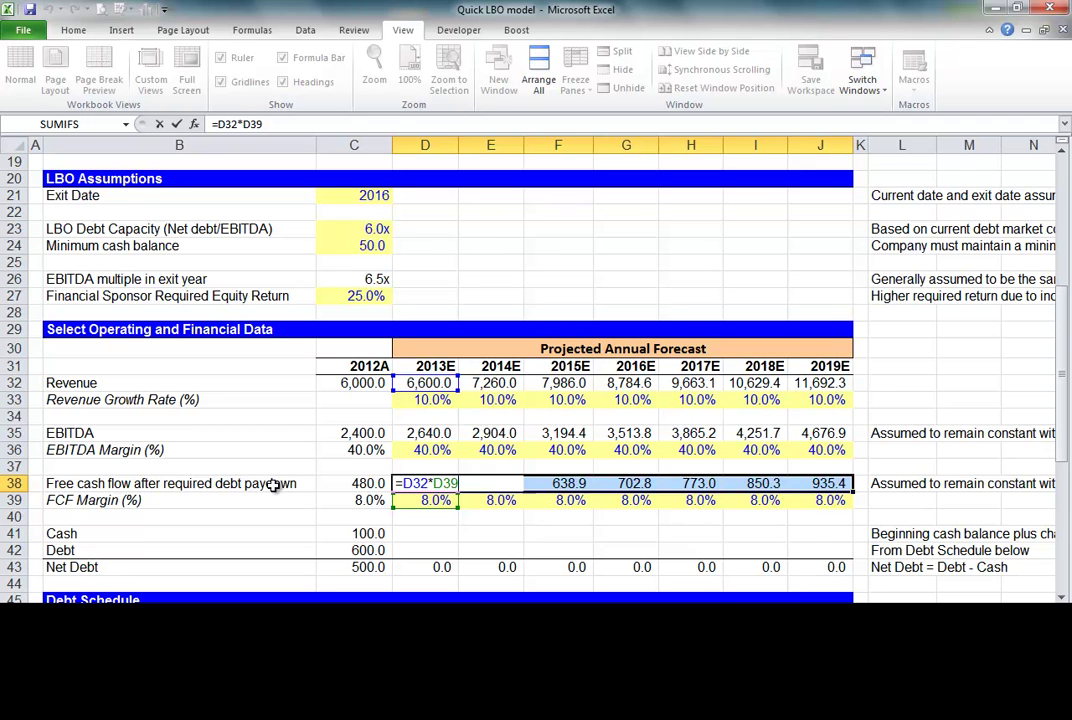
{"action": "key", "text": "Escape"}
Step: Begin linking the 2012A cash cell to C10
{"action": "key", "text": "Down"}
{"action": "key", "text": "Down"}
{"action": "key", "text": "Down"}
{"action": "key", "text": "Left"}
{"action": "type", "text": "=C10"}
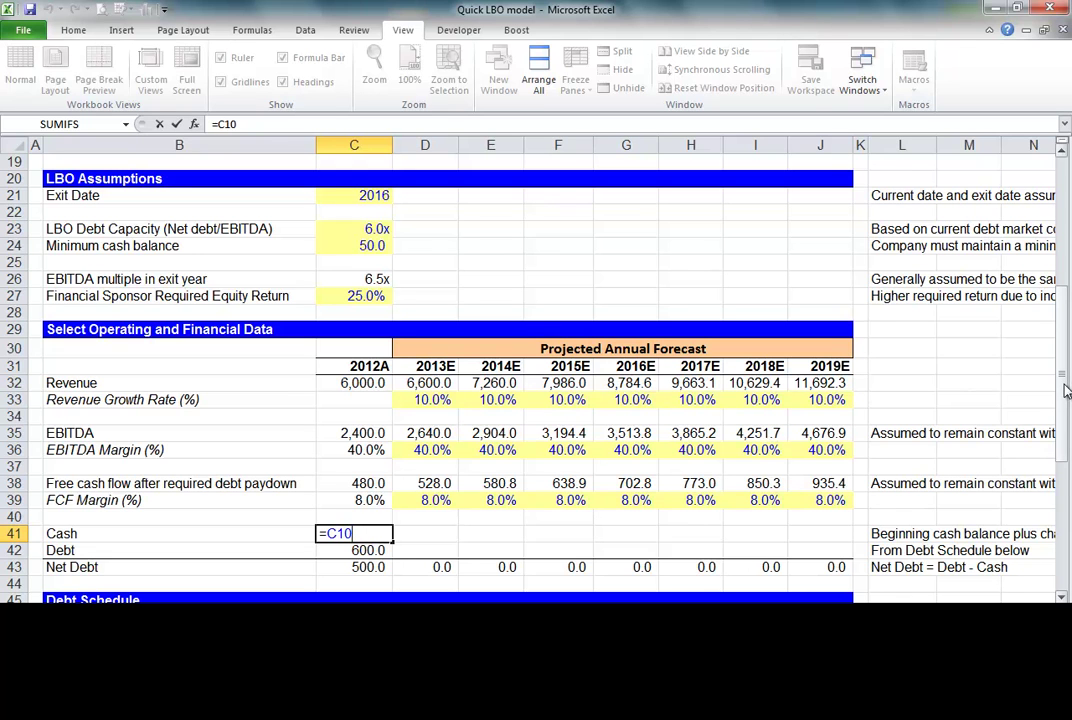
Step: Link 2012A cash in C41 to current cash (=C10), showing 100.0
{"action": "key", "text": "ctrl+Return"}
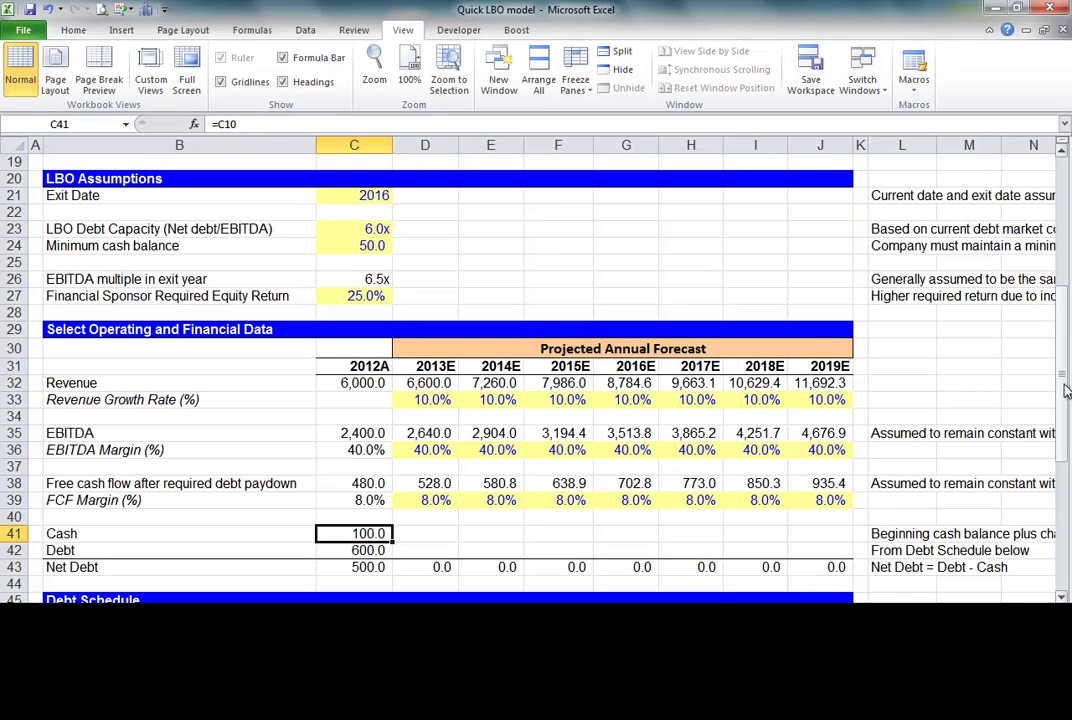
{"action": "key", "text": "shift+space"}
{"action": "key", "text": "shift+Down"}
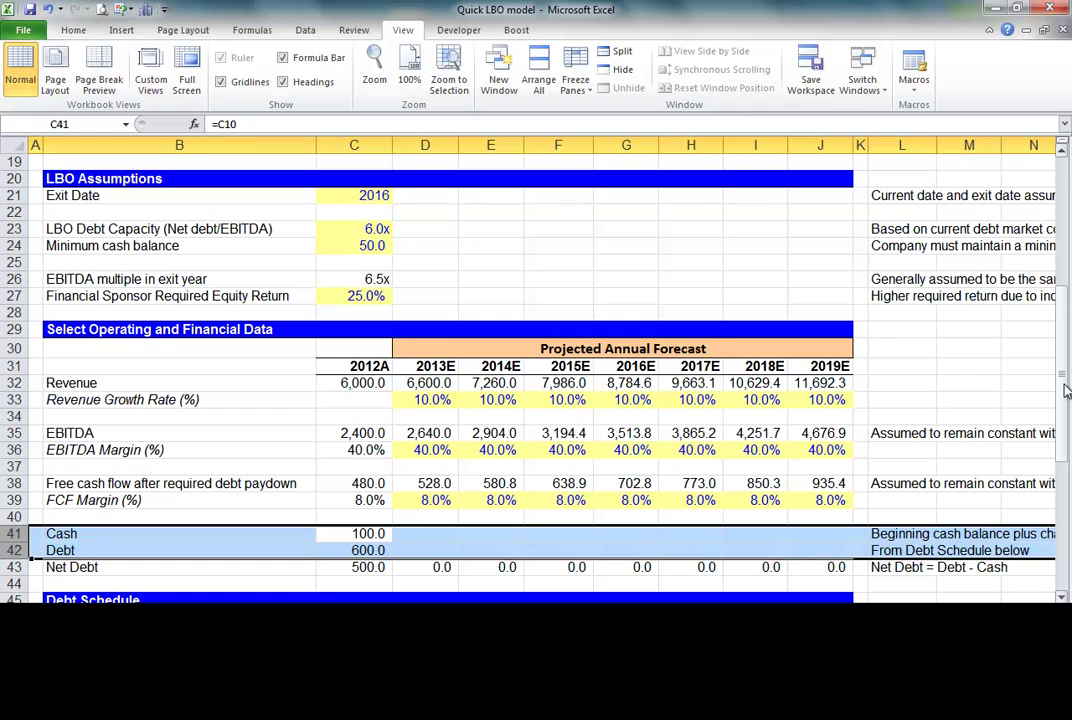
{"action": "key", "text": "Up"}
{"action": "key", "text": "Down"}
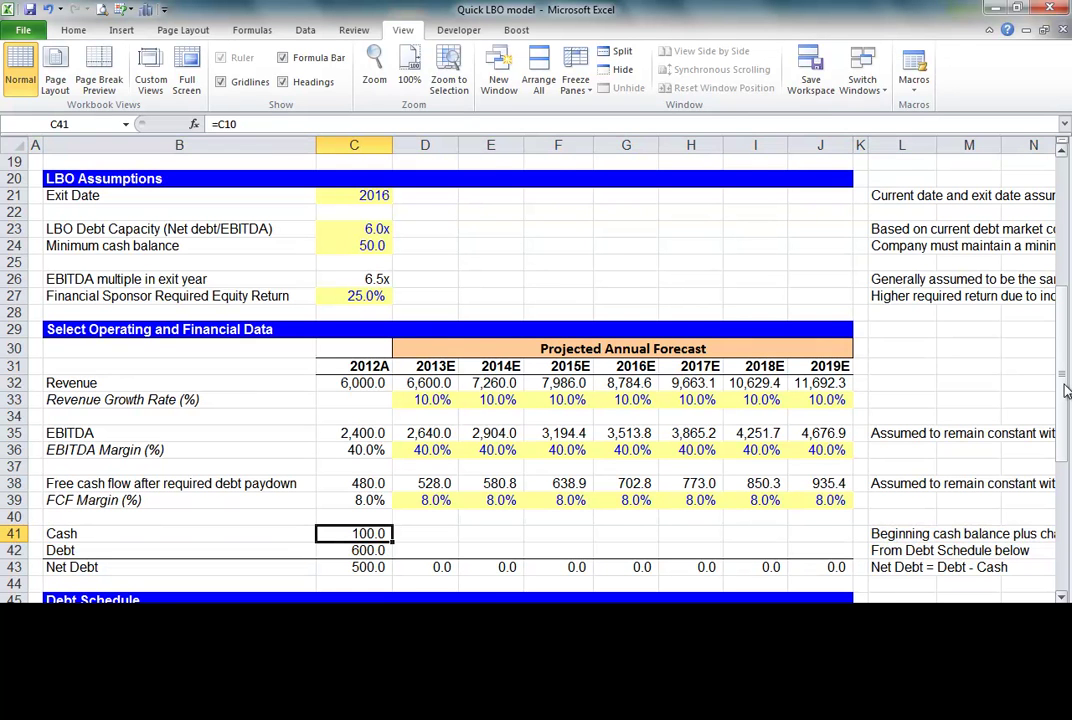
{"action": "key", "text": "F2"}
{"action": "left_click_drag", "start_coordinate": [1065, 390], "coordinate": [1065, 315]}
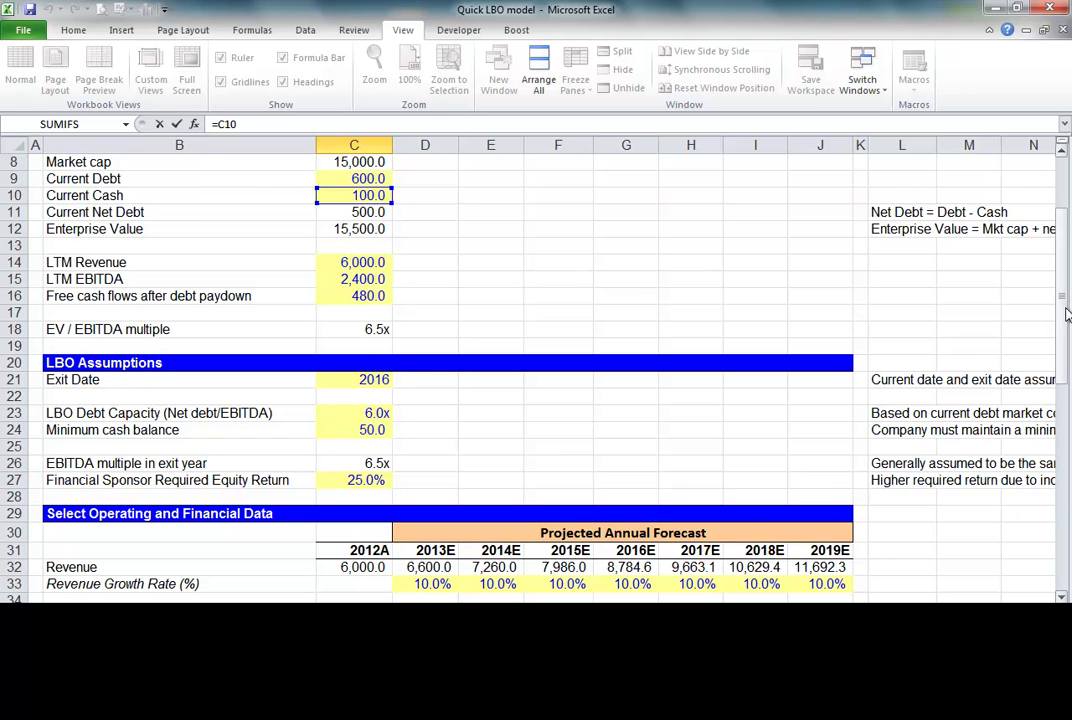
{"action": "left_click_drag", "start_coordinate": [1065, 315], "coordinate": [1065, 358]}
{"action": "key", "text": "Return"}
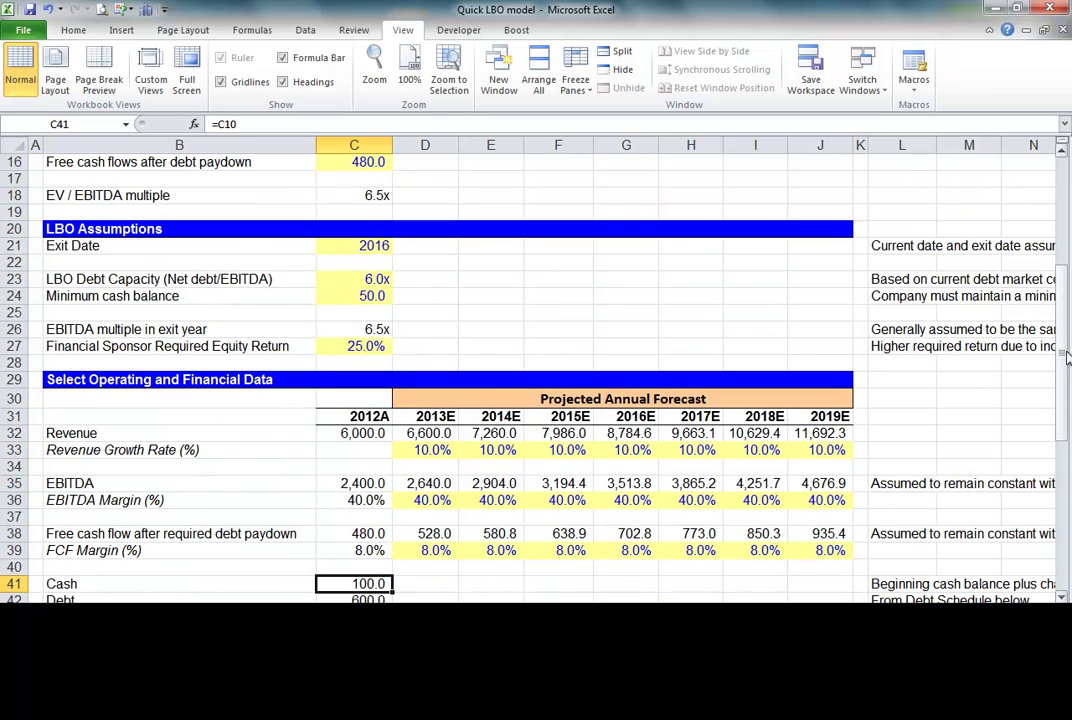
Step: Verify 2012A debt in C42 references current debt (=C9), showing 600.0
{"action": "key", "text": "Down"}
{"action": "key", "text": "Up"}
{"action": "key", "text": "F2"}
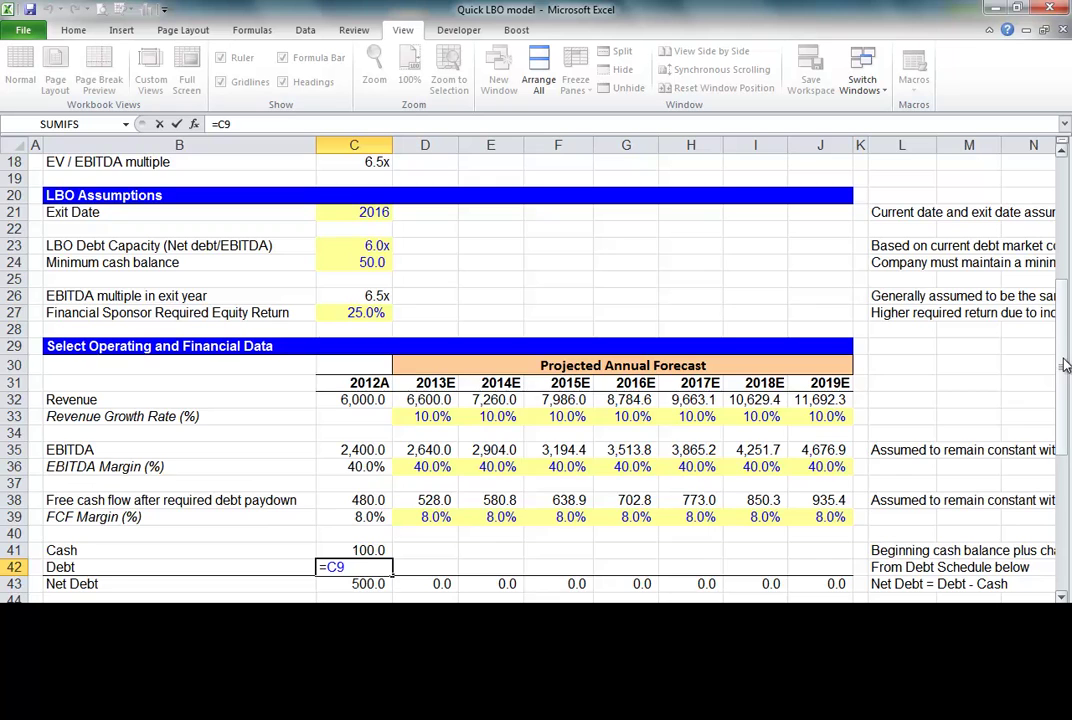
{"action": "left_click_drag", "start_coordinate": [1065, 358], "coordinate": [1060, 275]}
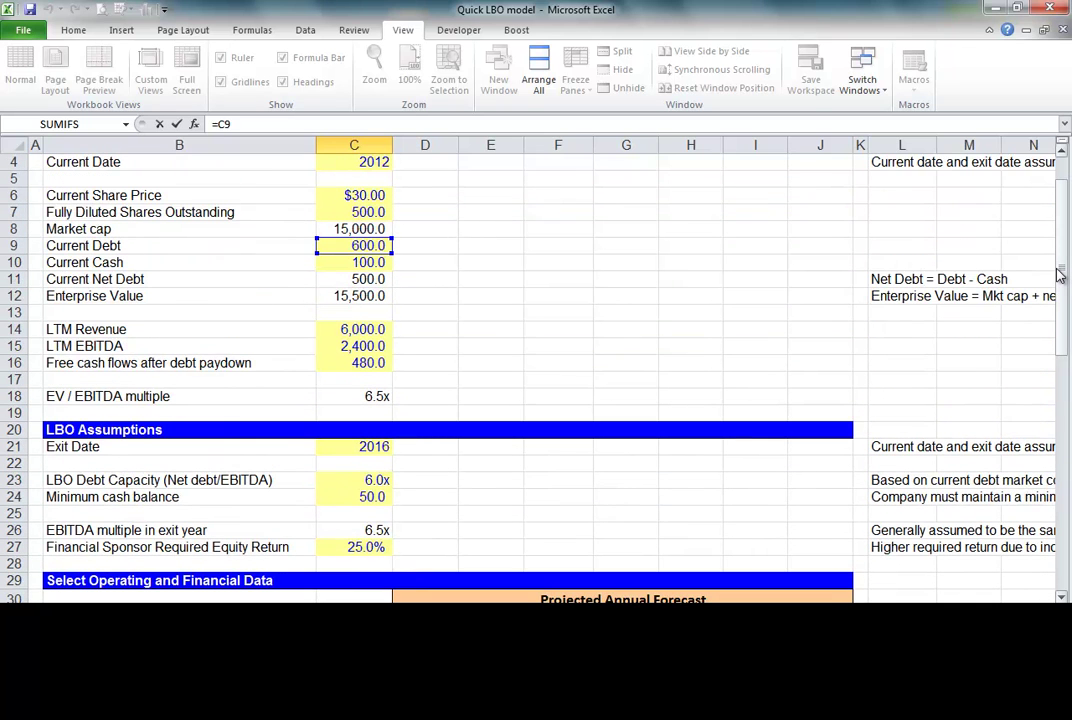
{"action": "key", "text": "Escape"}
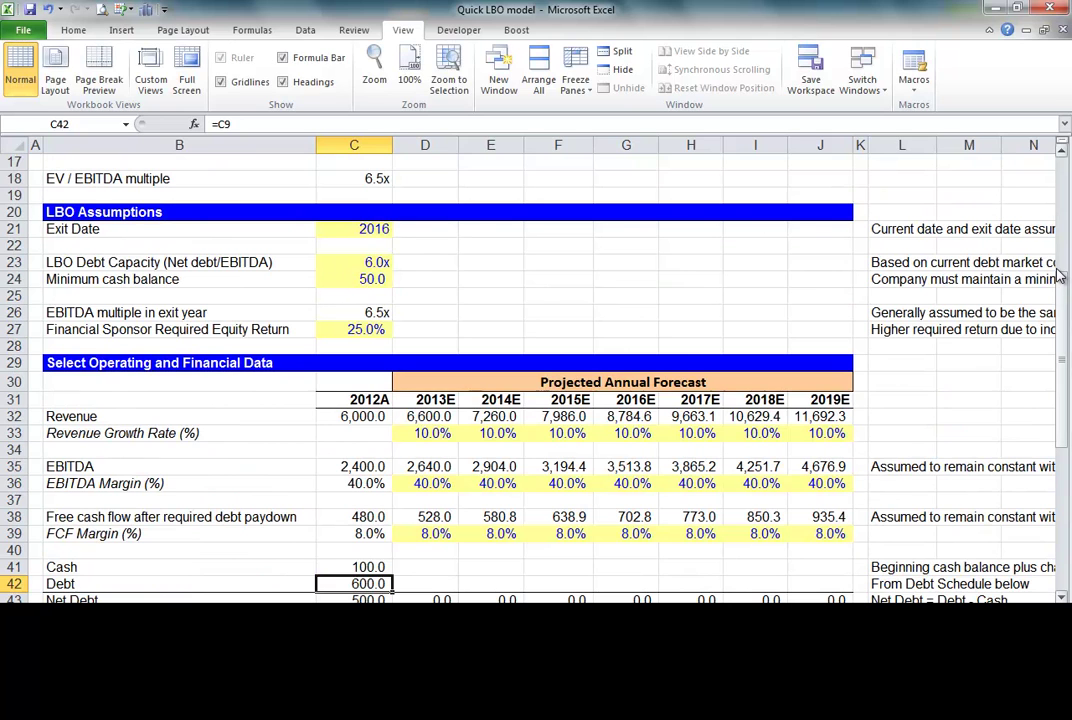
{"action": "left_click_drag", "start_coordinate": [1062, 310], "coordinate": [1063, 341]}
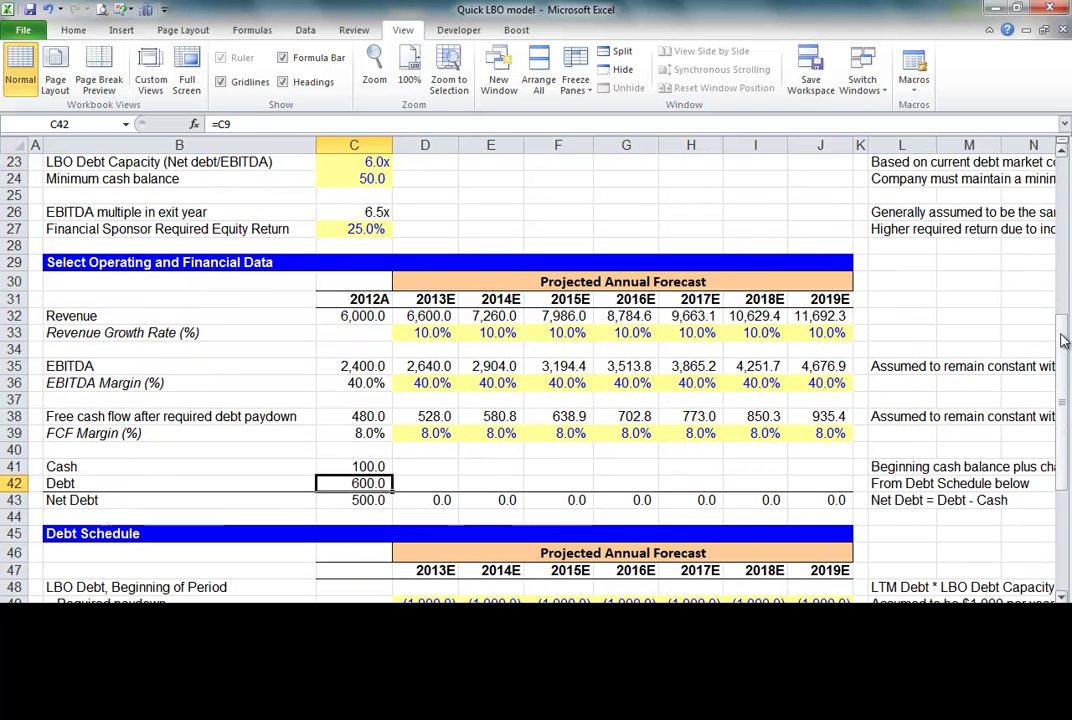
Step: Confirm 2012A net debt is =C42-C41 (500.0) and select the cash, debt and net debt rows
{"action": "key", "text": "Down"}
{"action": "key", "text": "F2"}
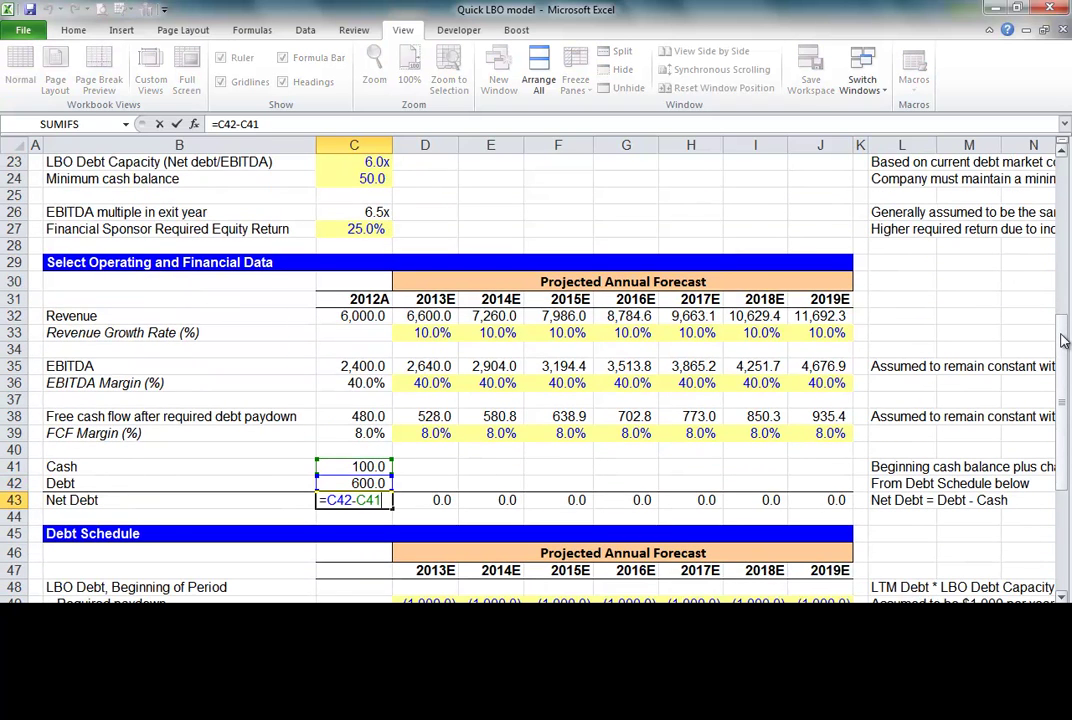
{"action": "key", "text": "Escape"}
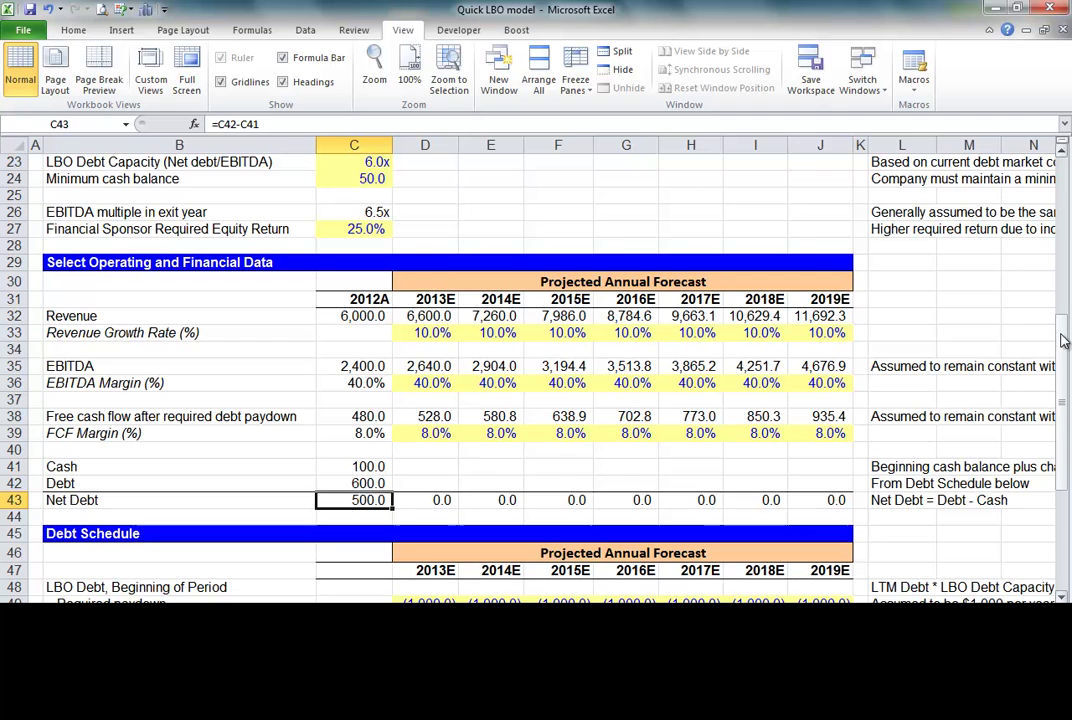
{"action": "key", "text": "Down"}
{"action": "key", "text": "Down"}
{"action": "key", "text": "Down"}
{"action": "key", "text": "Down"}
{"action": "key", "text": "Down"}
{"action": "key", "text": "Down"}
{"action": "key", "text": "Down"}
{"action": "key", "text": "Down"}
{"action": "key", "text": "Up"}
{"action": "key", "text": "Up"}
{"action": "key", "text": "Up"}
{"action": "key", "text": "Up"}
{"action": "key", "text": "Up"}
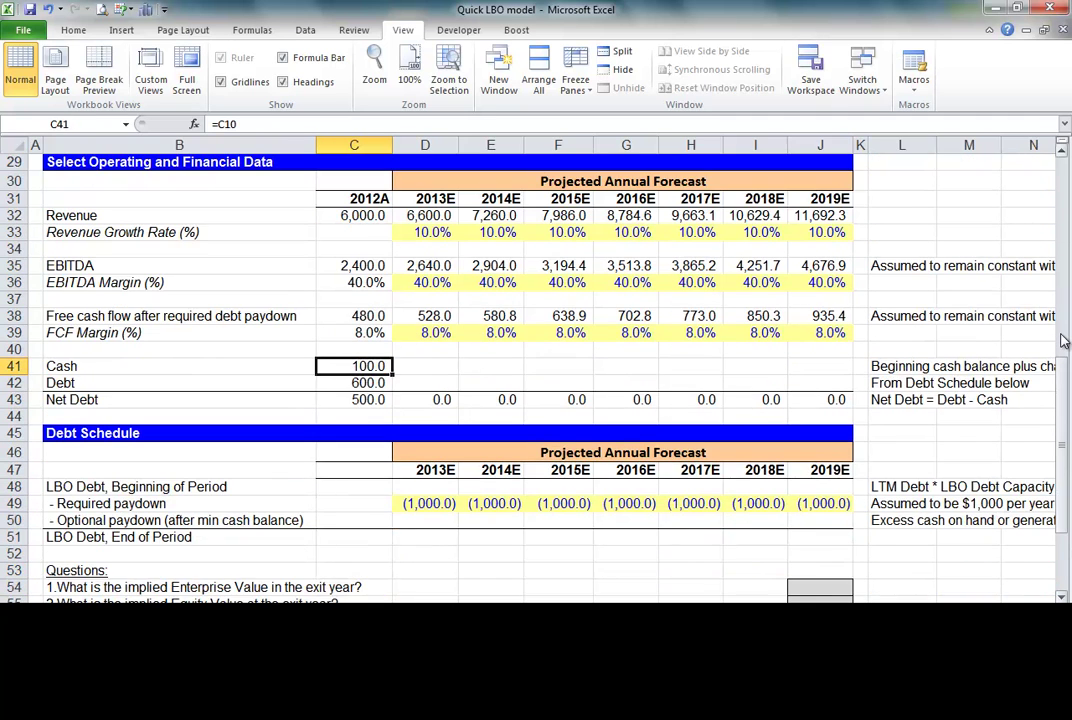
{"action": "key", "text": "Up"}
{"action": "key", "text": "shift+space"}
{"action": "key", "text": "shift+Down"}
{"action": "key", "text": "shift+Down"}
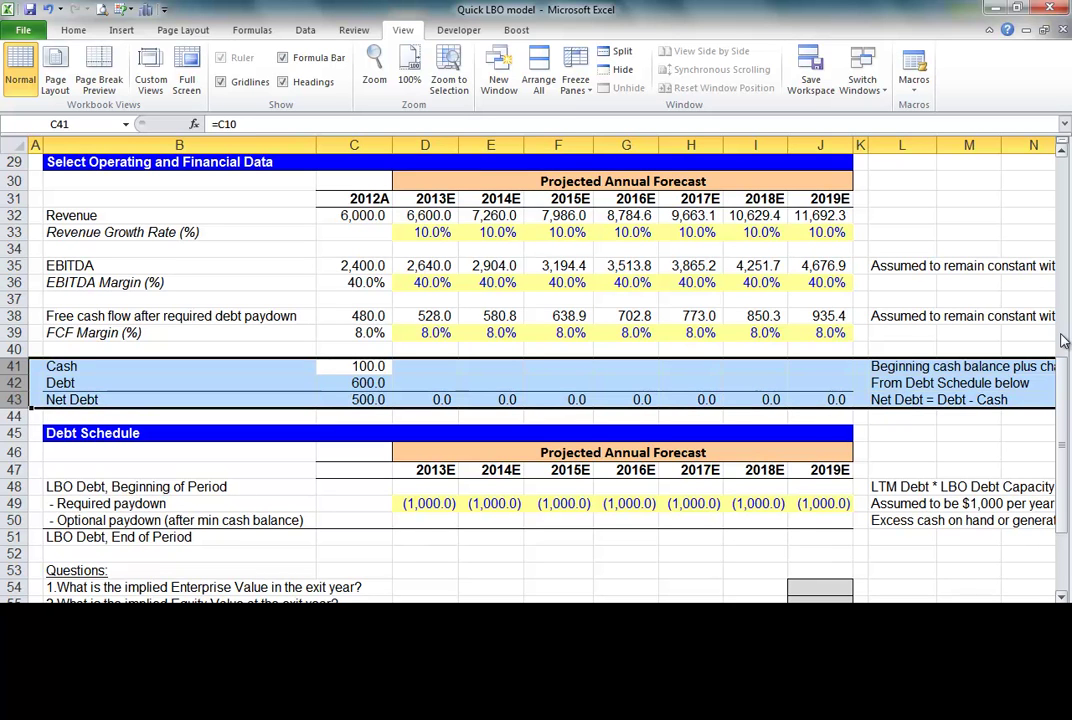